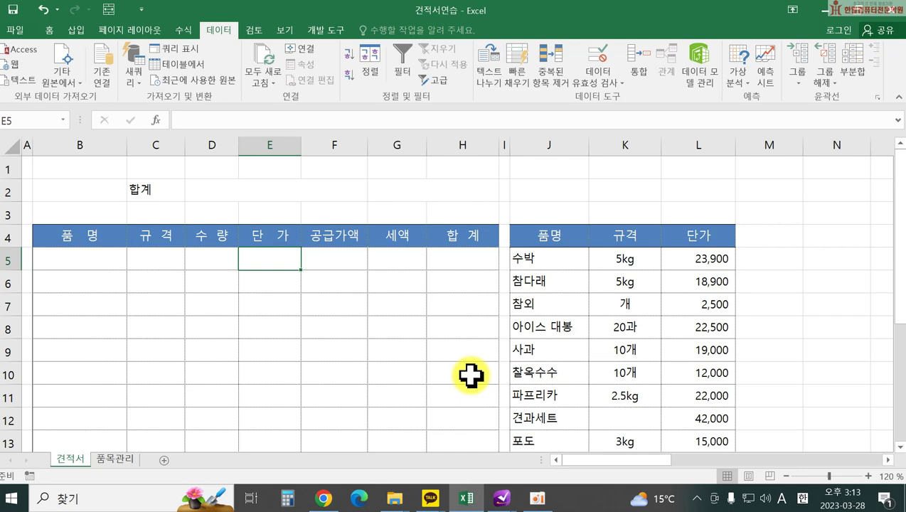
- Name the item list in J5:J13 품명
{"action": "left_click", "coordinate": [638, 372]}
{"action": "scroll", "coordinate": [639, 355], "scroll_direction": "down", "scroll_amount": 1}
{"action": "left_click_drag", "start_coordinate": [536, 187], "coordinate": [538, 372]}
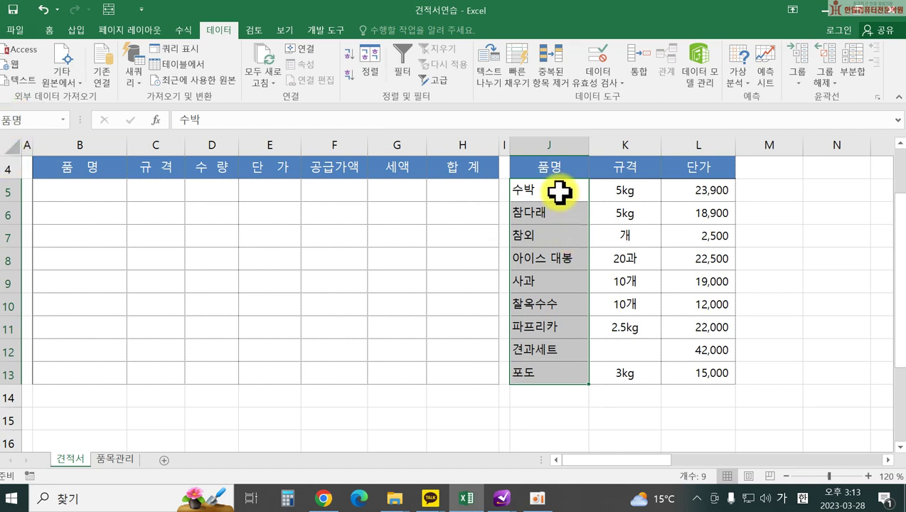
- Select the named range 품명 by its name to check which cells it covers
{"action": "left_click", "coordinate": [175, 298]}
{"action": "left_click", "coordinate": [63, 119]}
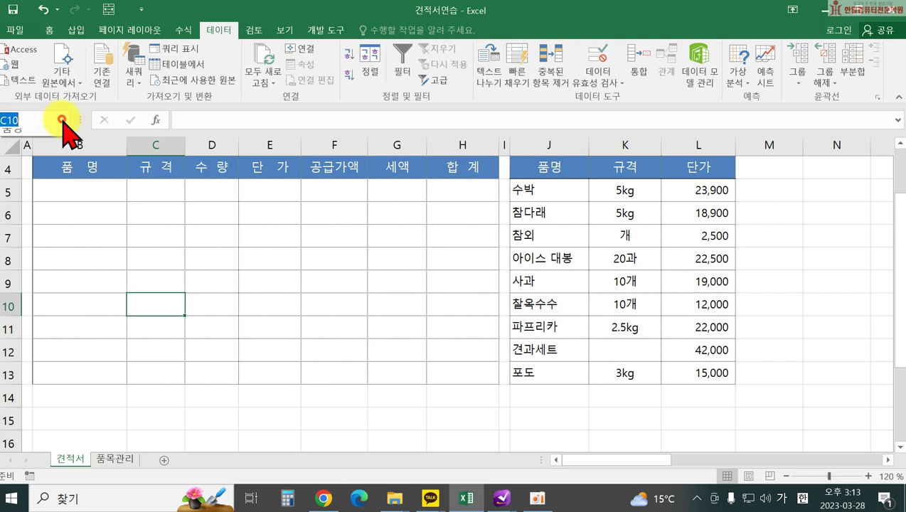
{"action": "left_click", "coordinate": [11, 130]}
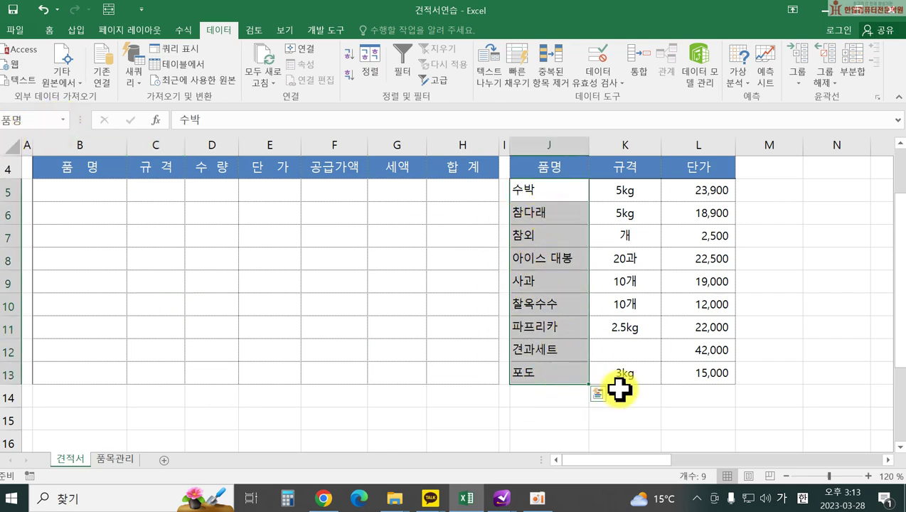
{"action": "scroll", "coordinate": [655, 388], "scroll_direction": "up", "scroll_amount": 1}
{"action": "scroll", "coordinate": [764, 398], "scroll_direction": "down", "scroll_amount": 1}
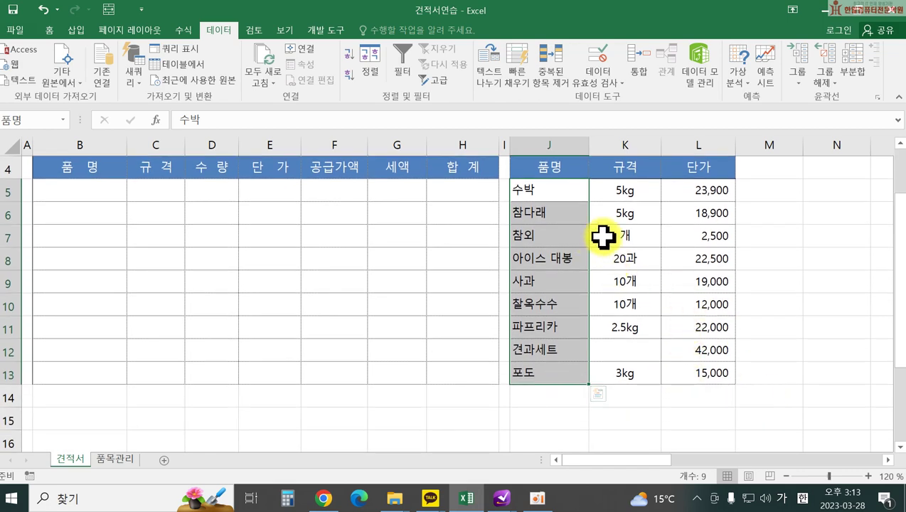
- Apply list data validation to B5:B13 with the source =품명
{"action": "scroll", "coordinate": [604, 235], "scroll_direction": "up", "scroll_amount": 1}
{"action": "left_click", "coordinate": [61, 259]}
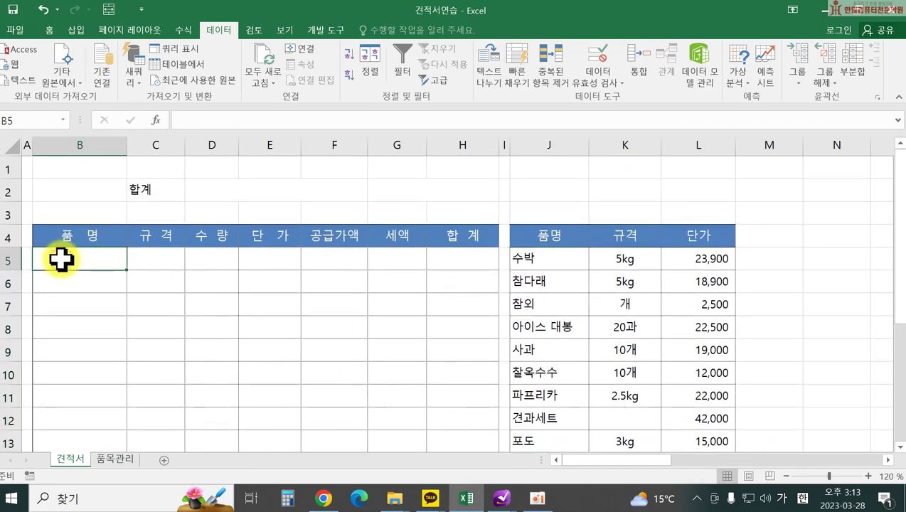
{"action": "scroll", "coordinate": [61, 260], "scroll_direction": "down", "scroll_amount": 1}
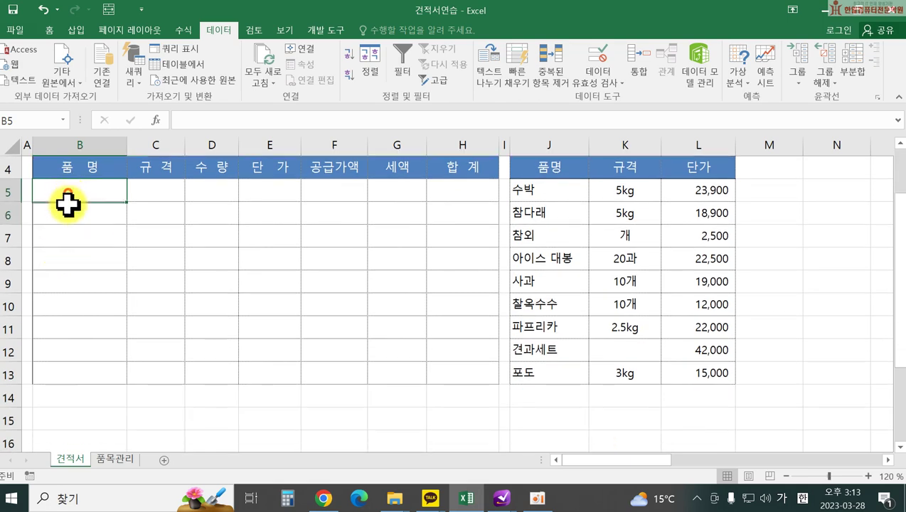
{"action": "left_click_drag", "start_coordinate": [67, 198], "coordinate": [75, 372]}
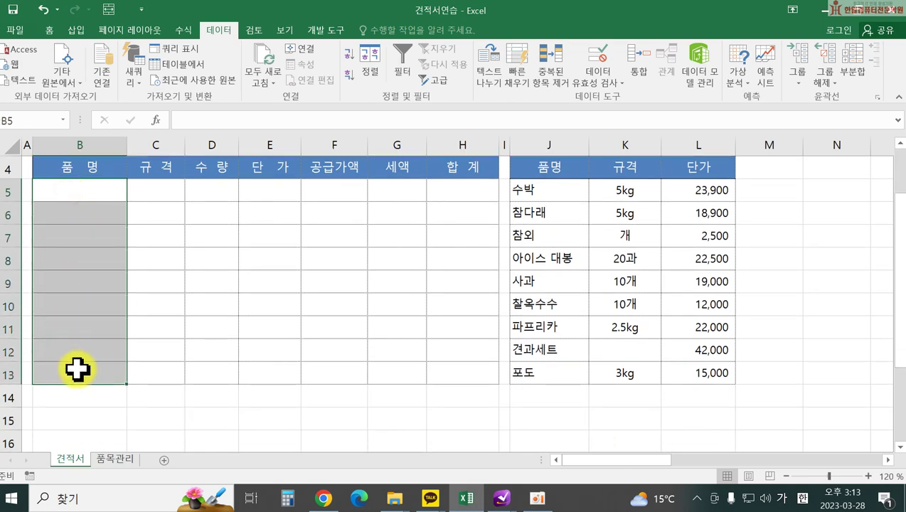
{"action": "left_click", "coordinate": [596, 60]}
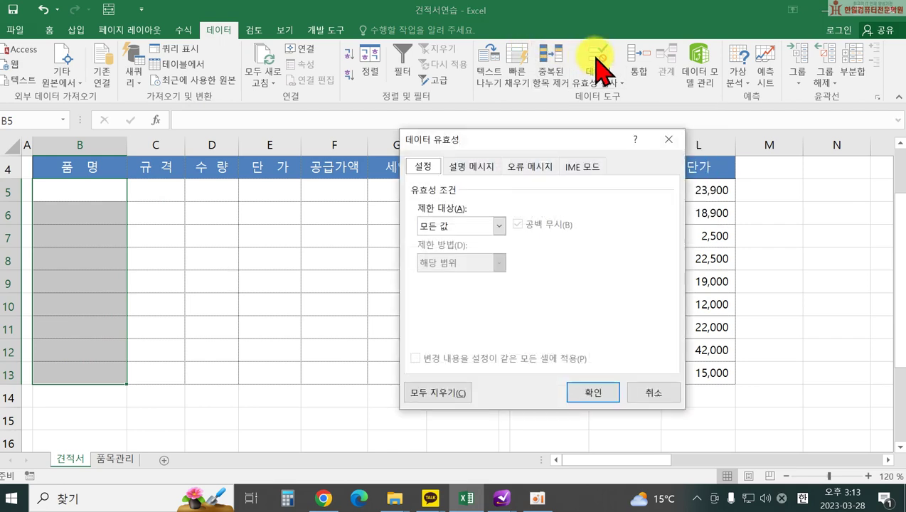
{"action": "left_click", "coordinate": [466, 226]}
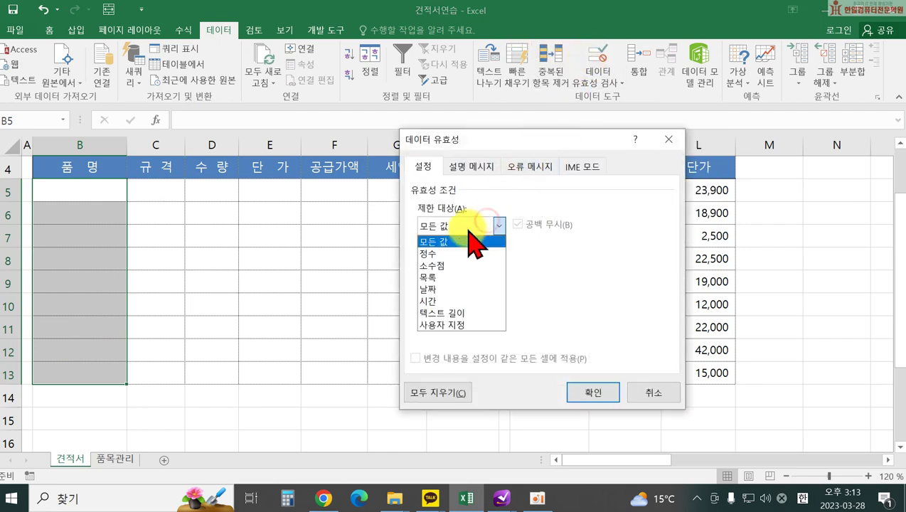
{"action": "left_click", "coordinate": [446, 277]}
{"action": "left_click", "coordinate": [440, 302]}
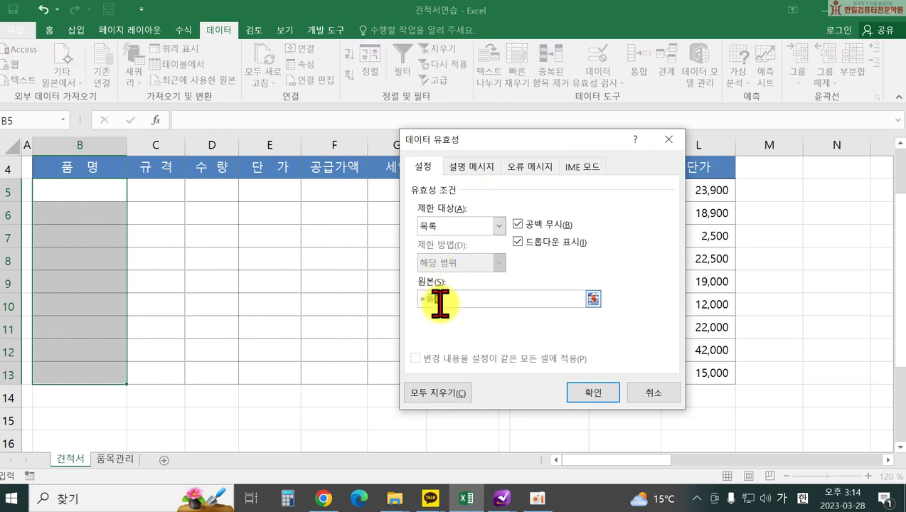
{"action": "type", "text": "=품명"}
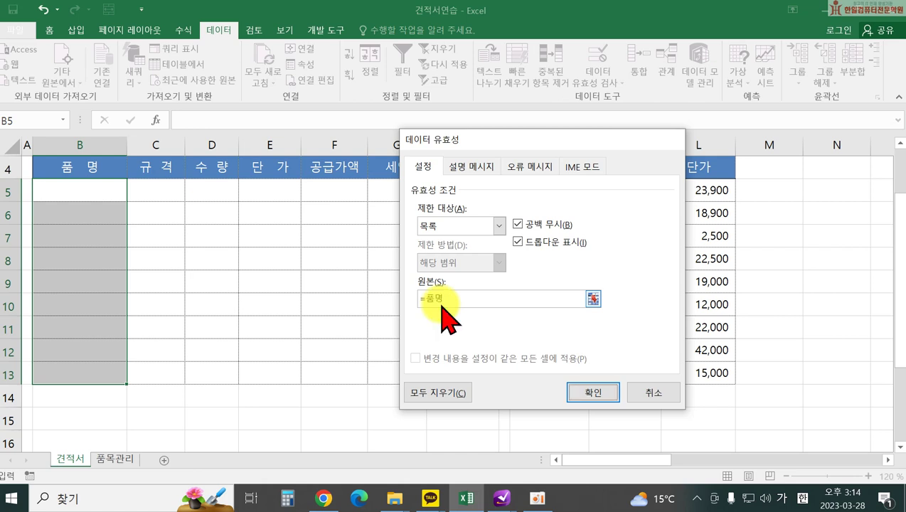
{"action": "key", "text": "Return"}
- Choose 수박 in B5 and 참외 in B6 from the validation lists
{"action": "left_click", "coordinate": [133, 194]}
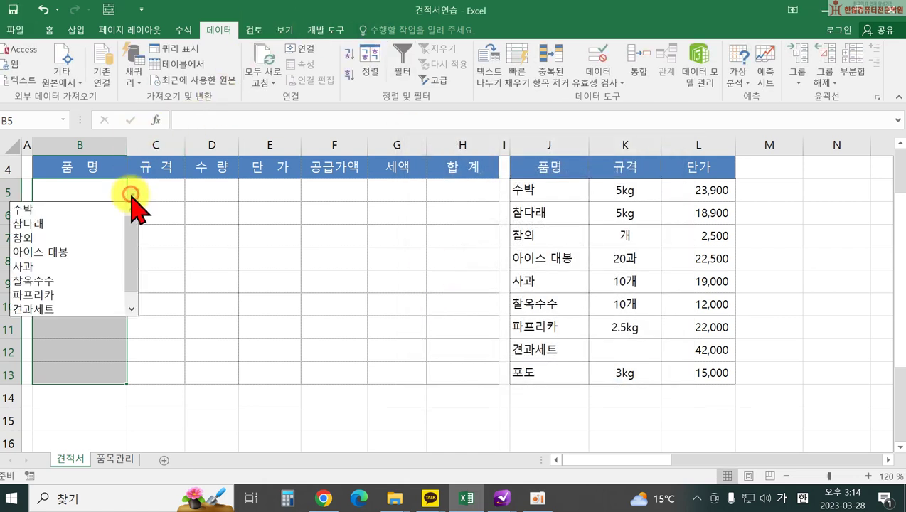
{"action": "left_click", "coordinate": [82, 209]}
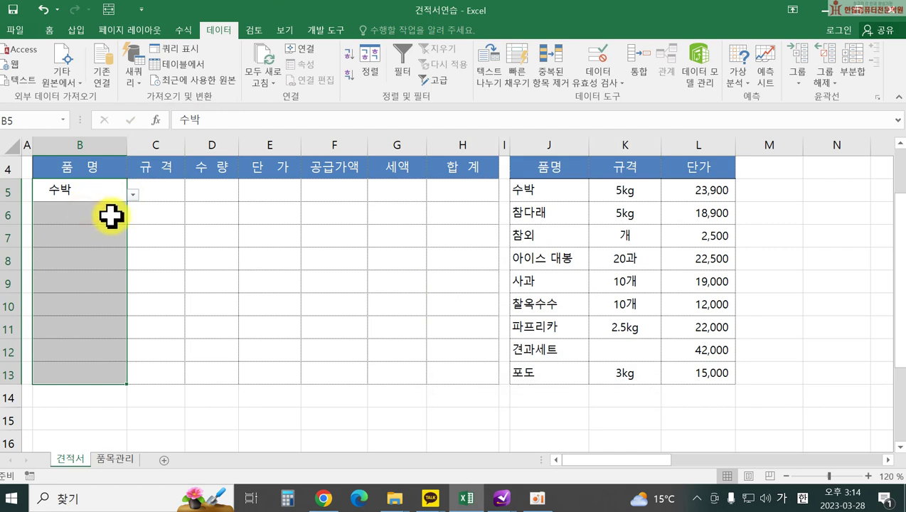
{"action": "left_click", "coordinate": [116, 215]}
{"action": "left_click", "coordinate": [133, 217]}
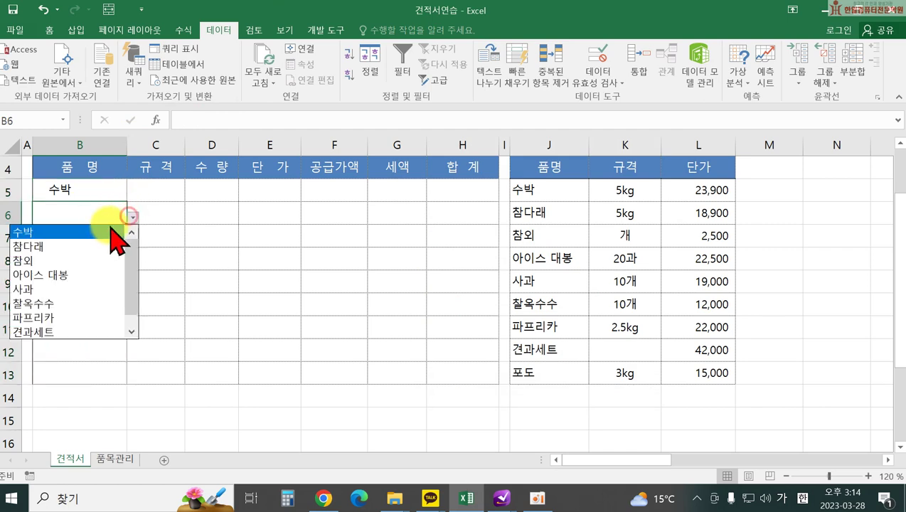
{"action": "left_click", "coordinate": [74, 261]}
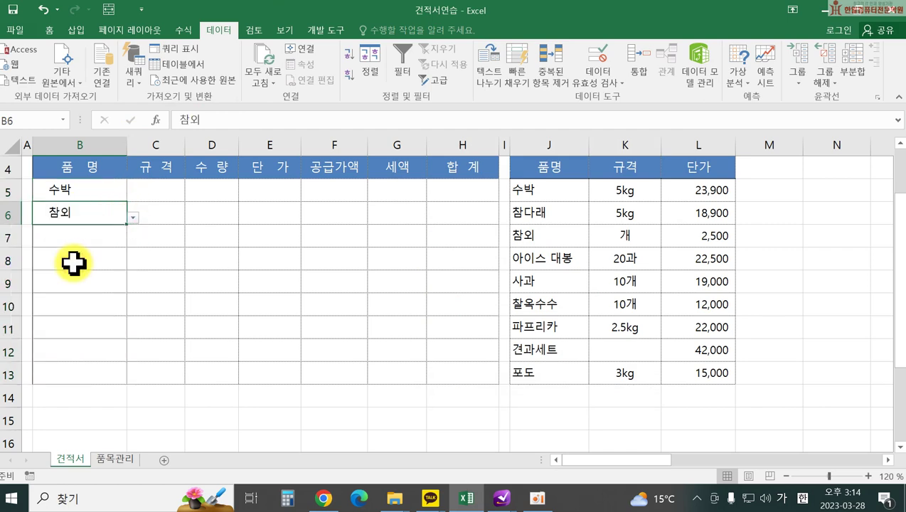
- Start a VLOOKUP formula in C5 with B5 as the lookup value
{"action": "left_click", "coordinate": [141, 187]}
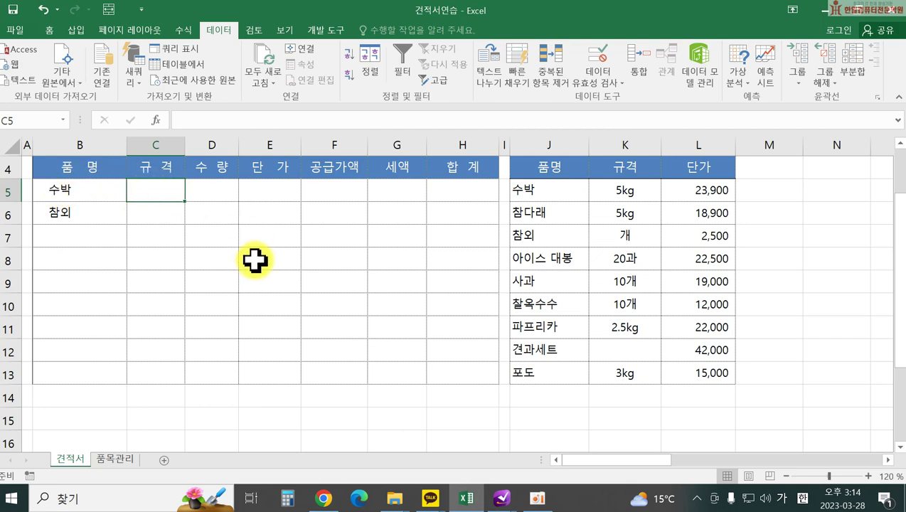
{"action": "type", "text": "="}
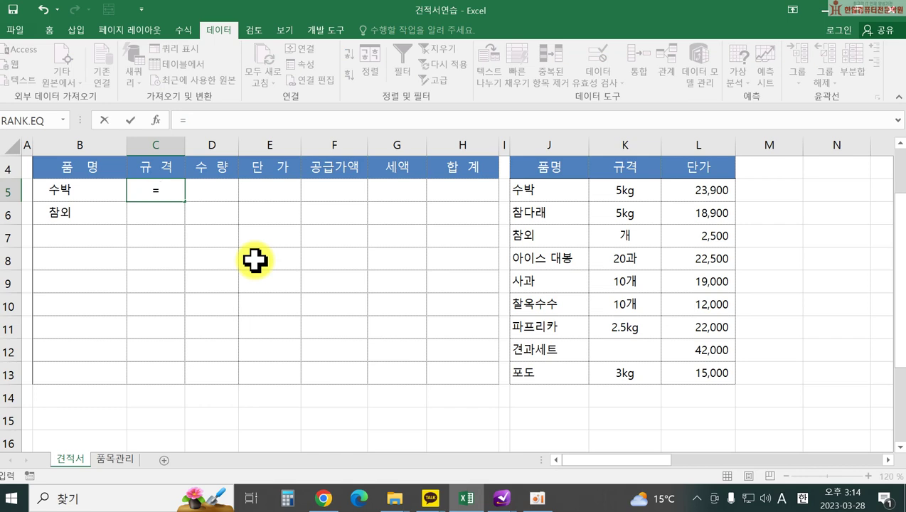
{"action": "type", "text": "vl"}
{"action": "key", "text": "Tab"}
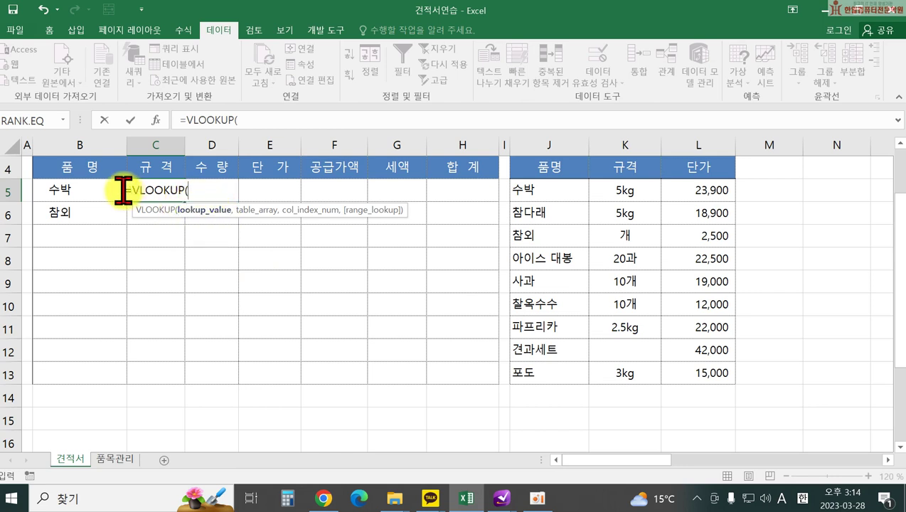
{"action": "left_click", "coordinate": [55, 187]}
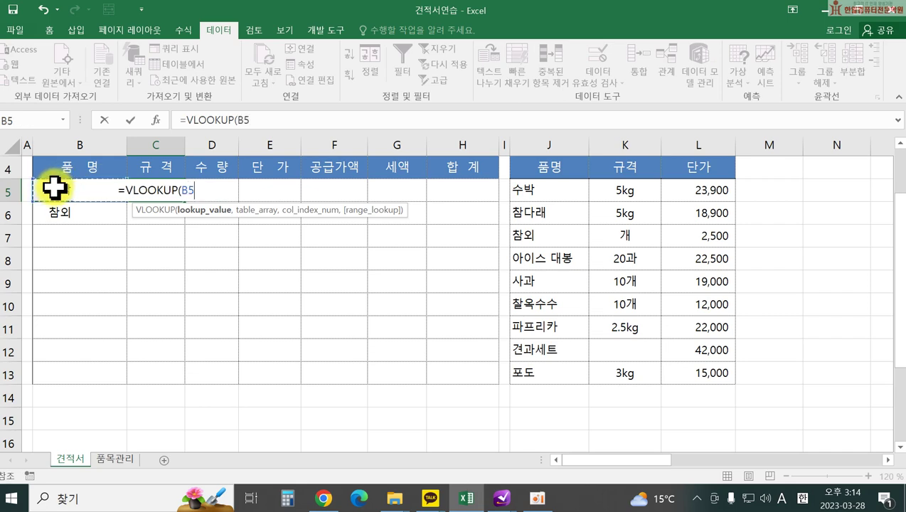
{"action": "type", "text": ","}
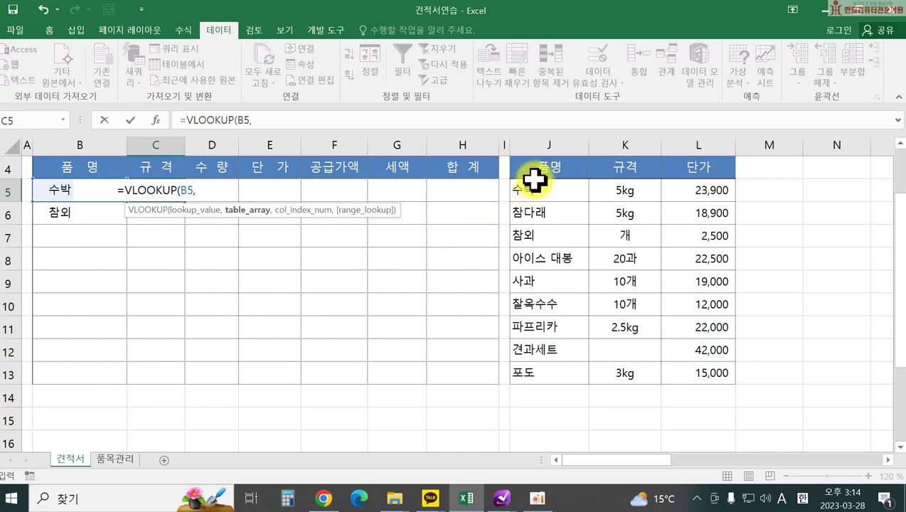
- Set the VLOOKUP table array to the price list as the absolute range $J$5:$L$13
{"action": "left_click_drag", "start_coordinate": [537, 187], "coordinate": [690, 365]}
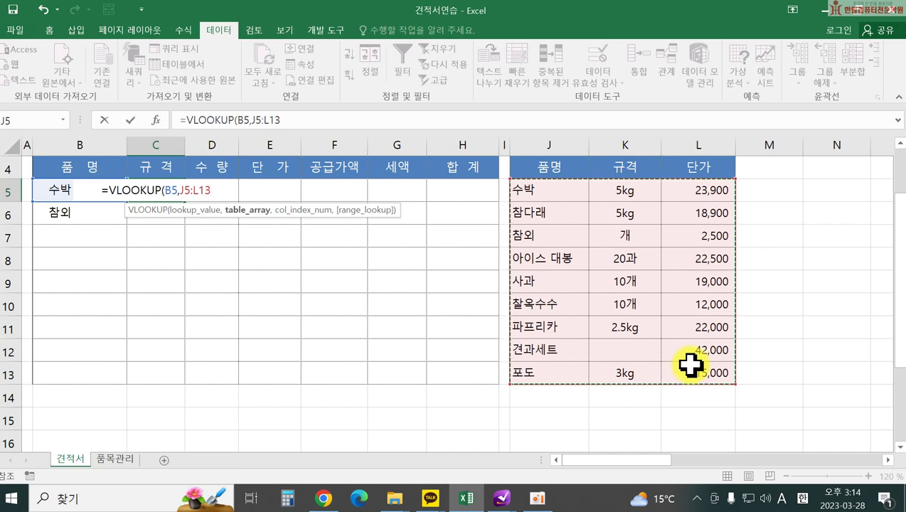
{"action": "left_click", "coordinate": [181, 188]}
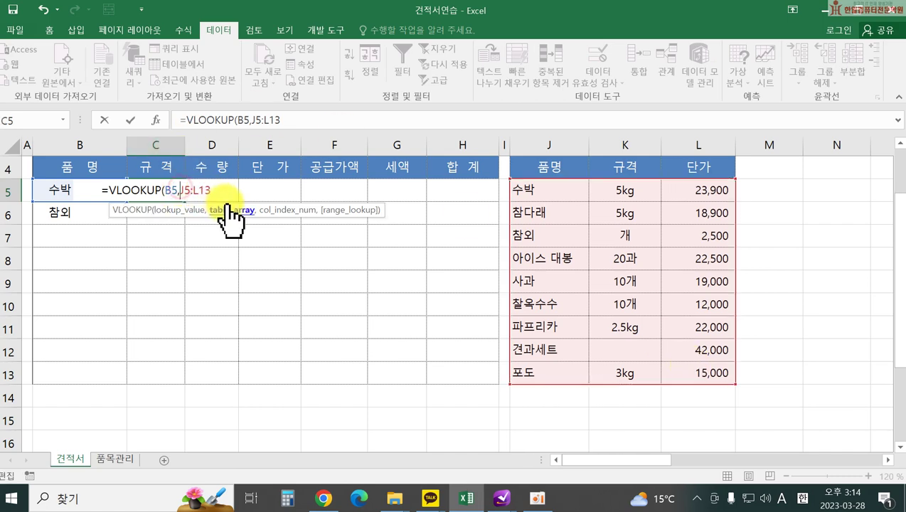
{"action": "key", "text": "F4"}
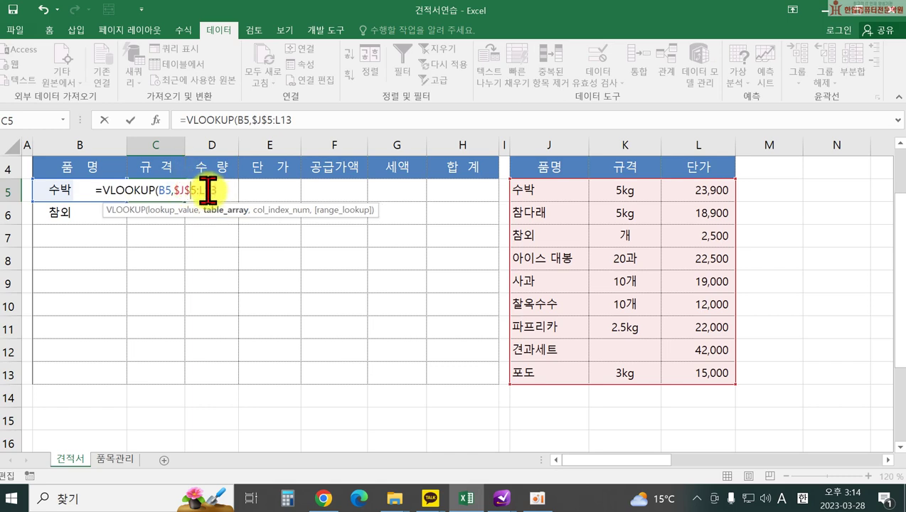
{"action": "left_click", "coordinate": [211, 191]}
{"action": "key", "text": "F4"}
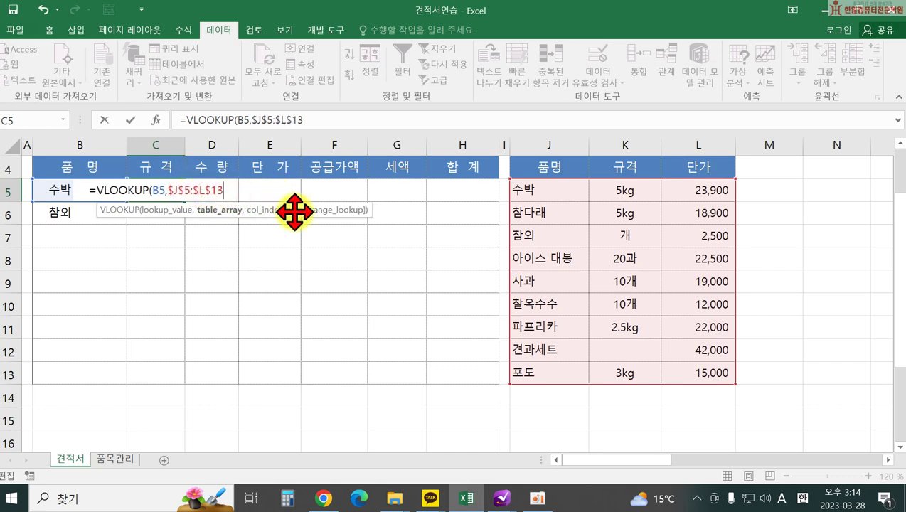
- Complete the C5 formula with column index 2 and exact match FALSE
{"action": "type", "text": ","}
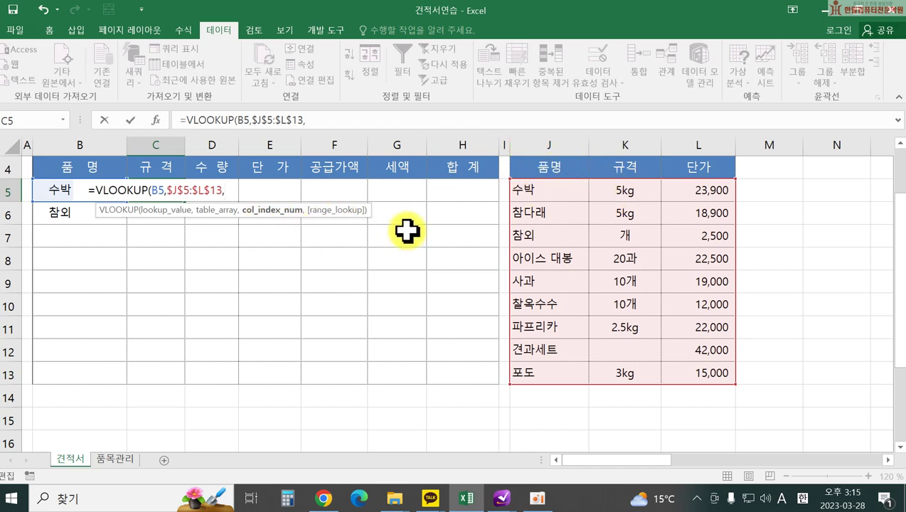
{"action": "type", "text": "2"}
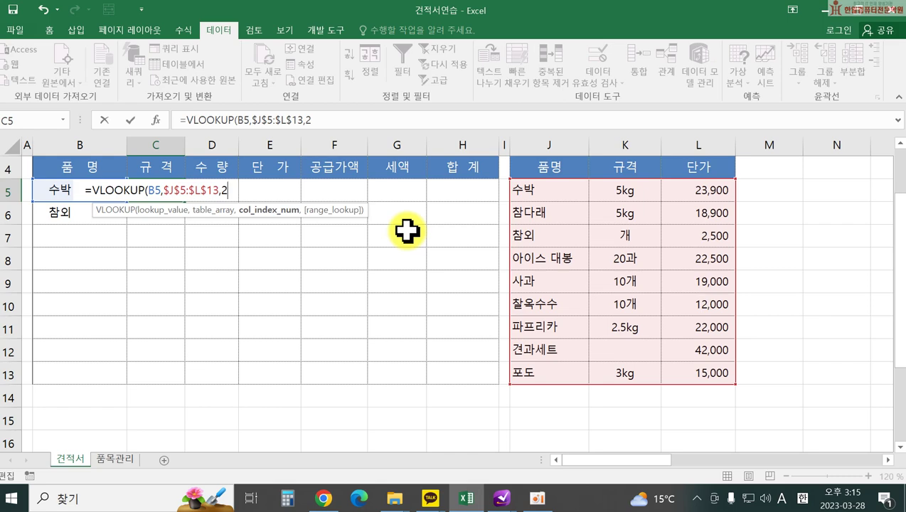
{"action": "type", "text": ","}
{"action": "scroll", "coordinate": [406, 229], "scroll_direction": "up", "scroll_amount": 1}
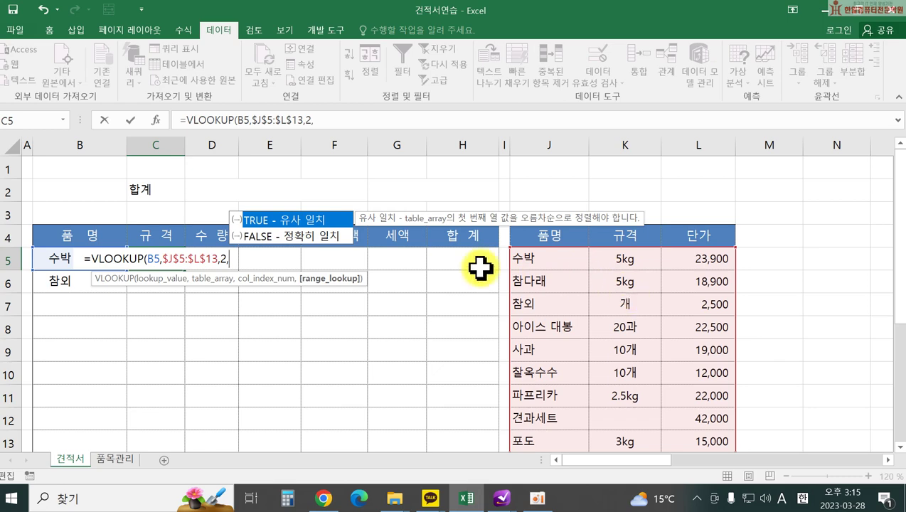
{"action": "double_click", "coordinate": [253, 238]}
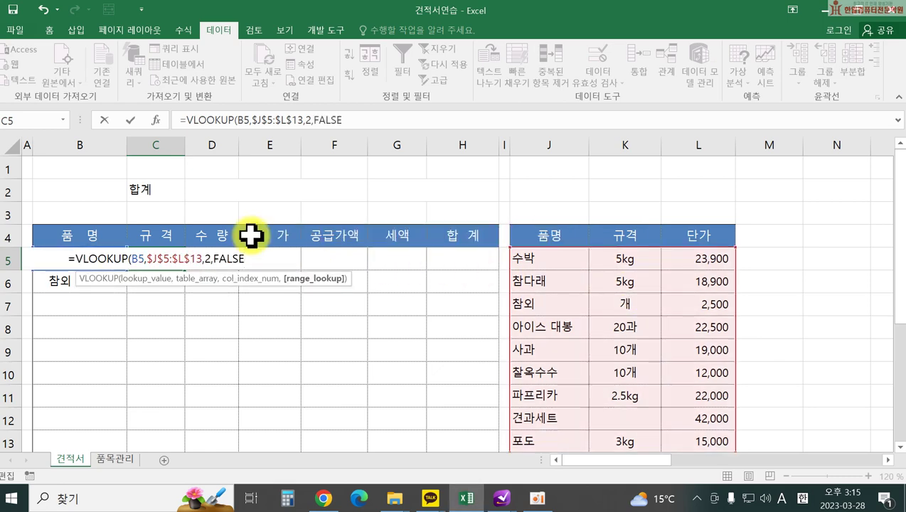
{"action": "type", "text": ")"}
{"action": "key", "text": "Return"}
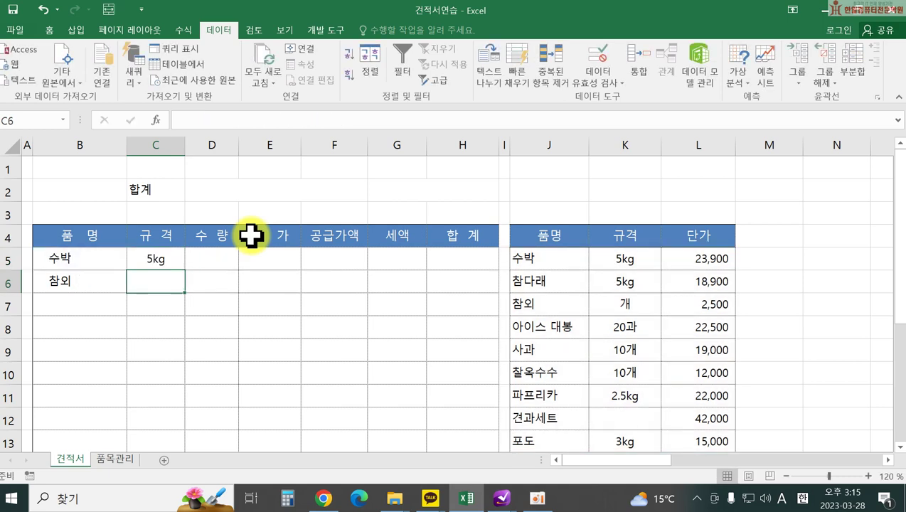
- Fill the C5 lookup formula down through C13
{"action": "left_click", "coordinate": [176, 258]}
{"action": "left_click_drag", "start_coordinate": [185, 271], "coordinate": [166, 333]}
{"action": "scroll", "coordinate": [179, 306], "scroll_direction": "up", "scroll_amount": 2}
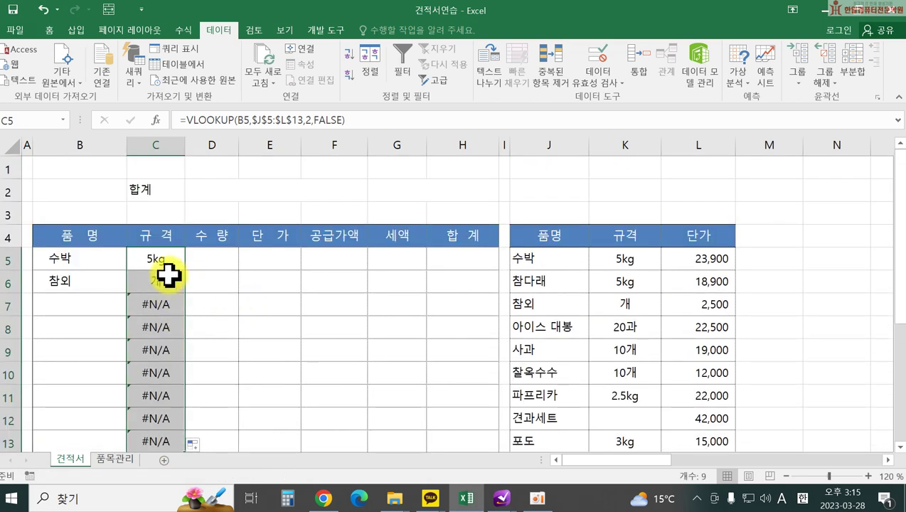
- Examine the lookup formulas in cells C5 through C9 one after another
{"action": "left_click", "coordinate": [153, 258]}
{"action": "left_click", "coordinate": [152, 283]}
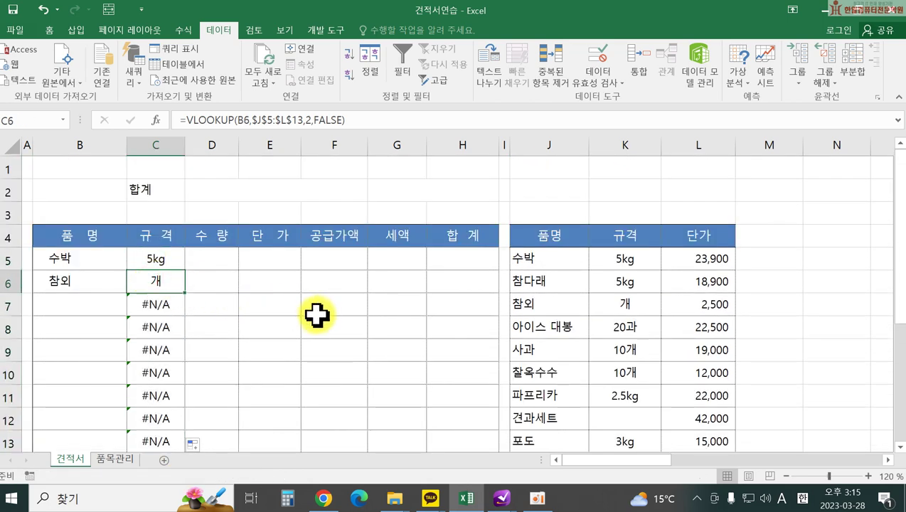
{"action": "left_click", "coordinate": [158, 307]}
{"action": "left_click", "coordinate": [158, 329]}
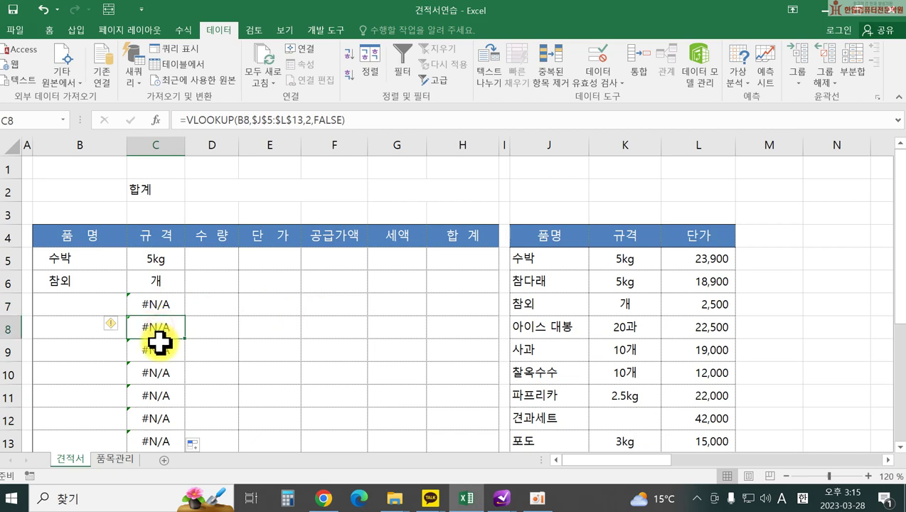
{"action": "left_click", "coordinate": [159, 347]}
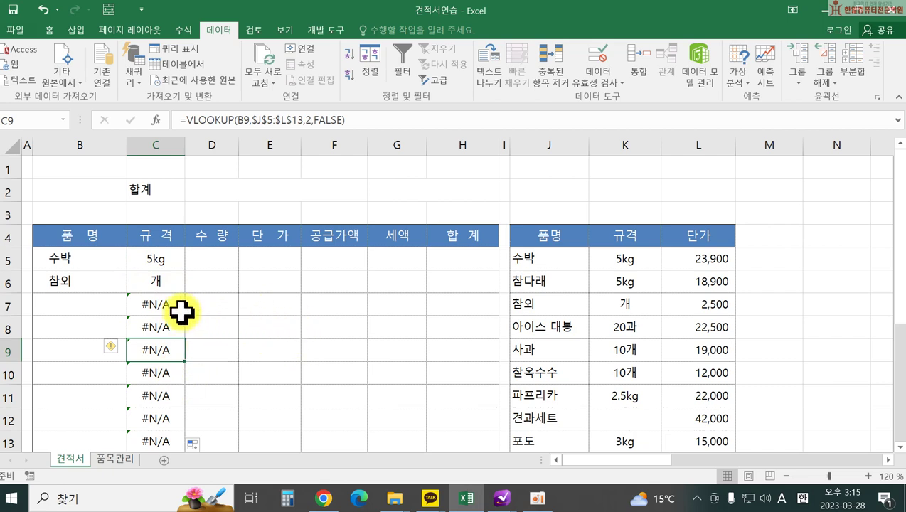
- Wrap the VLOOKUP formula in C5 in IFERROR so that it returns an empty string "" on error
{"action": "double_click", "coordinate": [145, 262]}
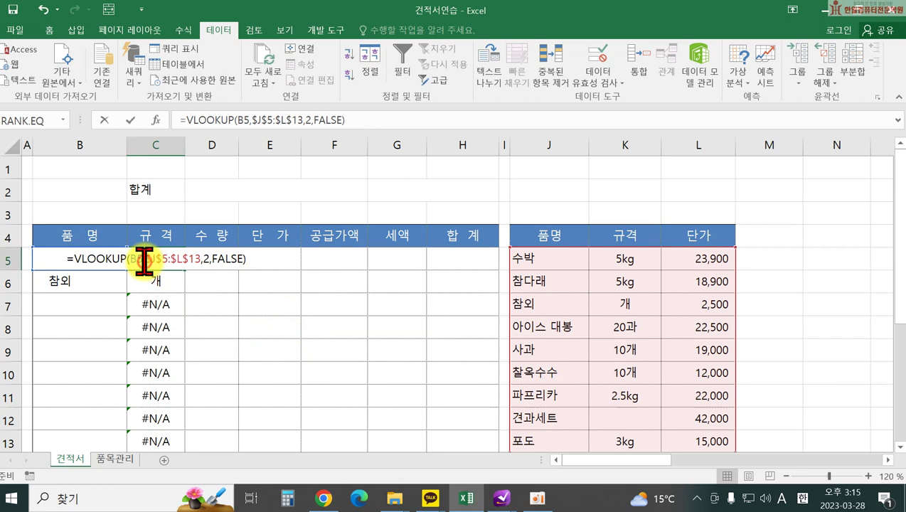
{"action": "left_click", "coordinate": [73, 260]}
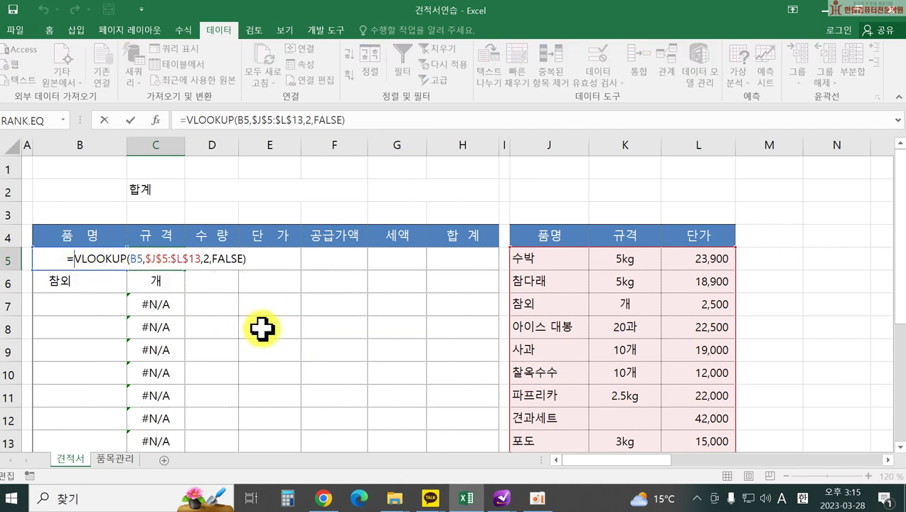
{"action": "type", "text": "if"}
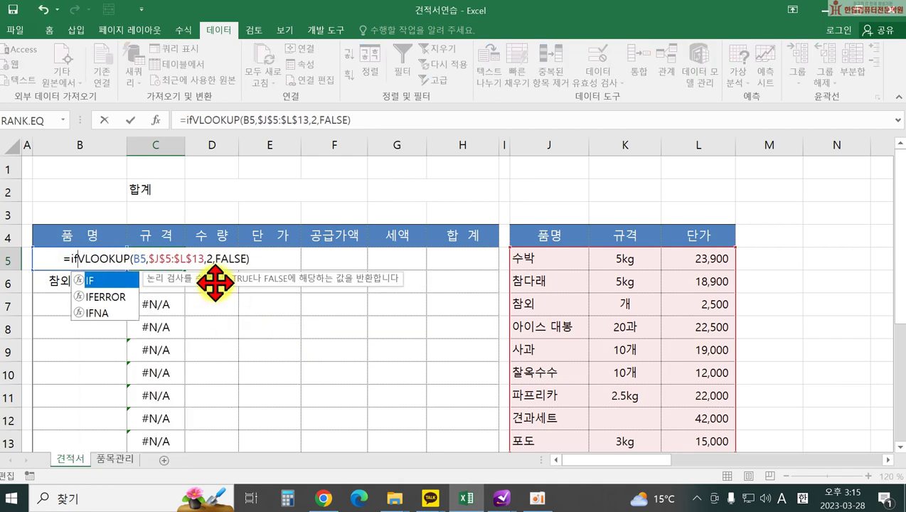
{"action": "left_click", "coordinate": [100, 297]}
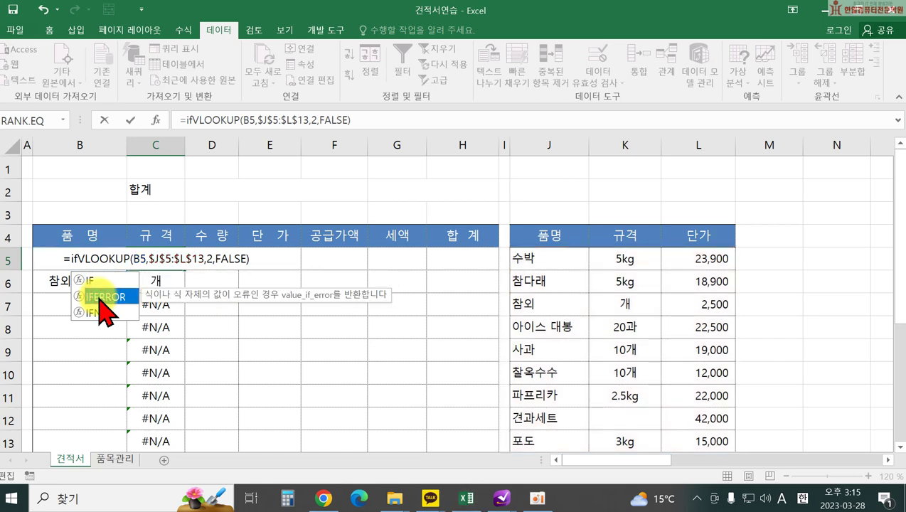
{"action": "double_click", "coordinate": [100, 297]}
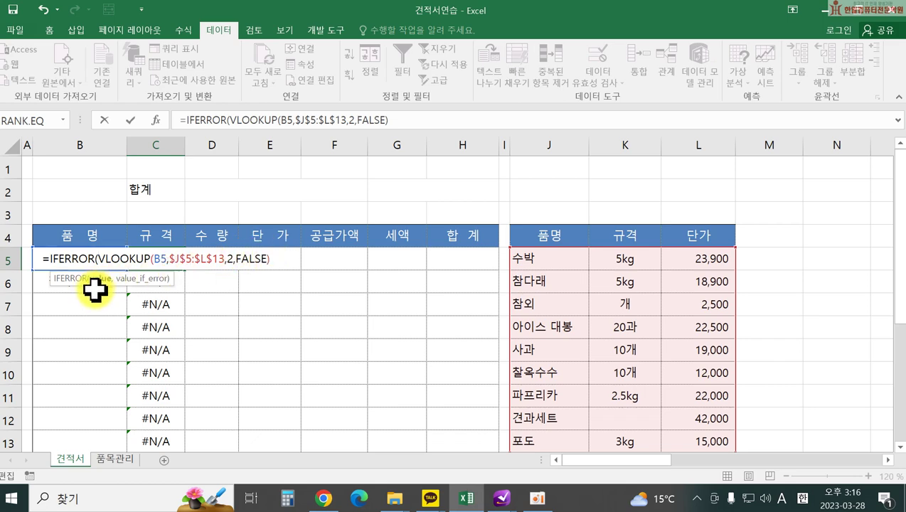
{"action": "left_click", "coordinate": [275, 258]}
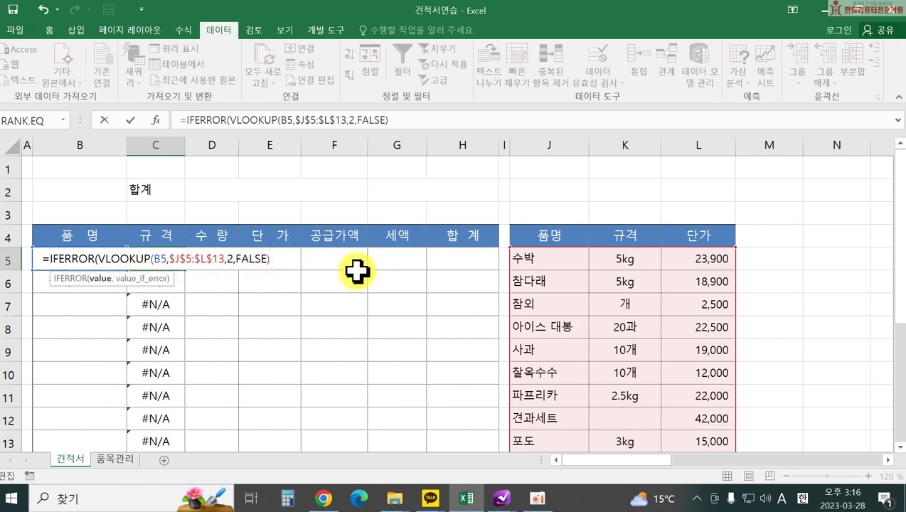
{"action": "type", "text": ","}
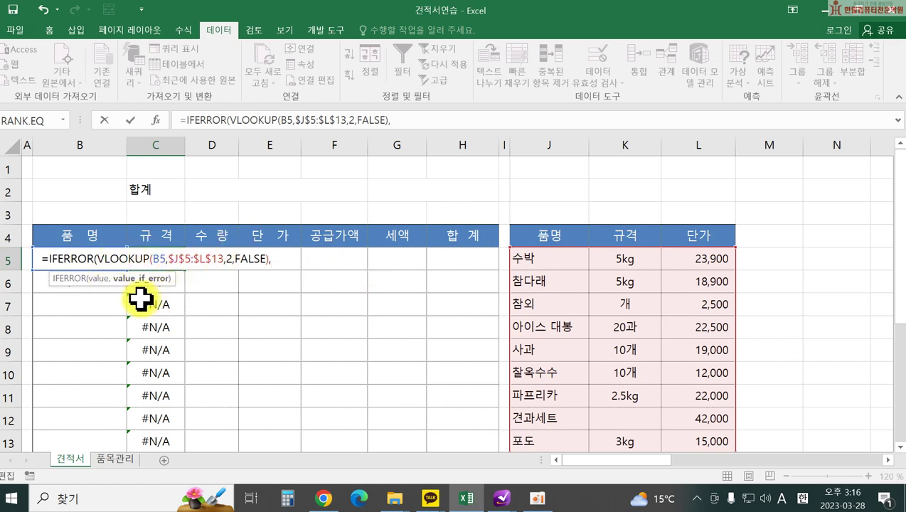
{"action": "type", "text": "\"\""}
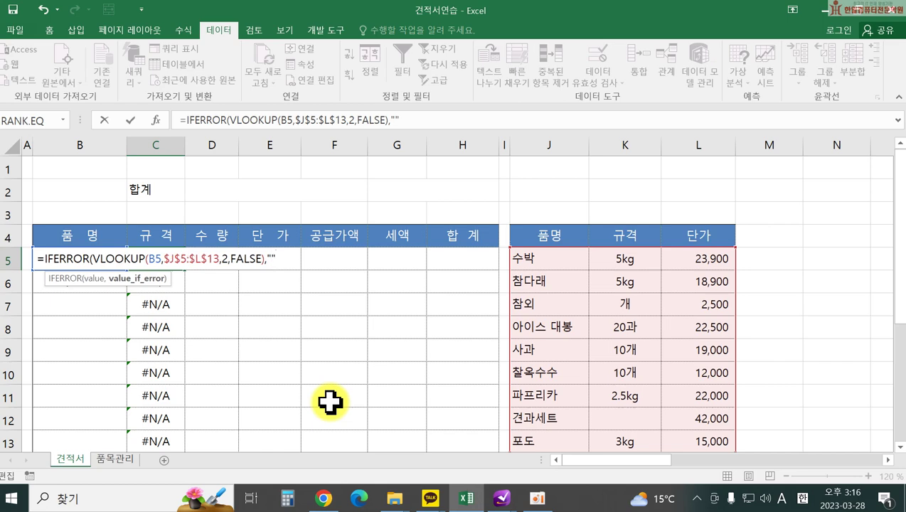
{"action": "type", "text": ")"}
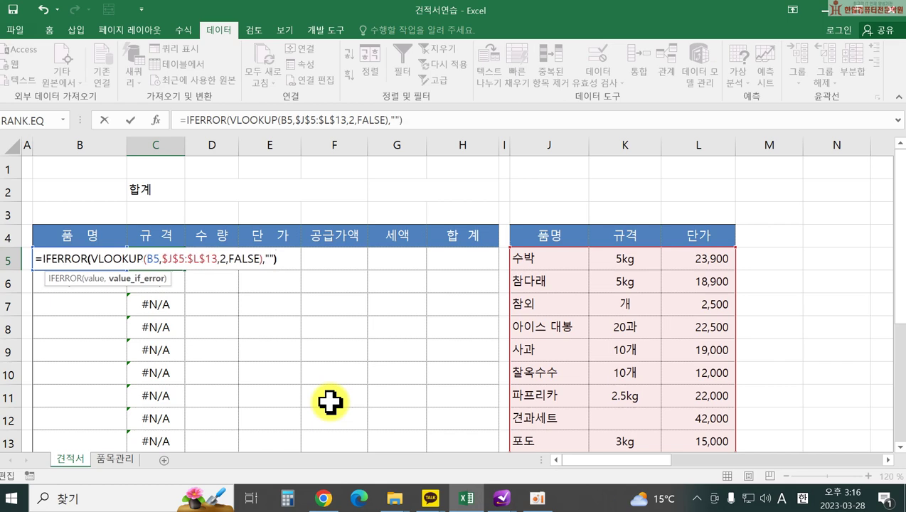
{"action": "key", "text": "Return"}
- Fill the IFERROR formula from C5 down through C13
{"action": "left_click", "coordinate": [149, 258]}
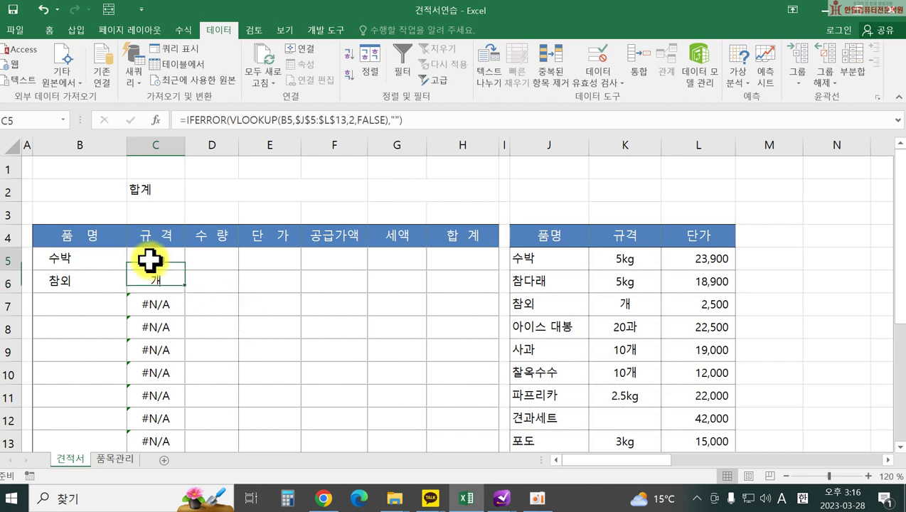
{"action": "left_click_drag", "start_coordinate": [184, 271], "coordinate": [185, 406]}
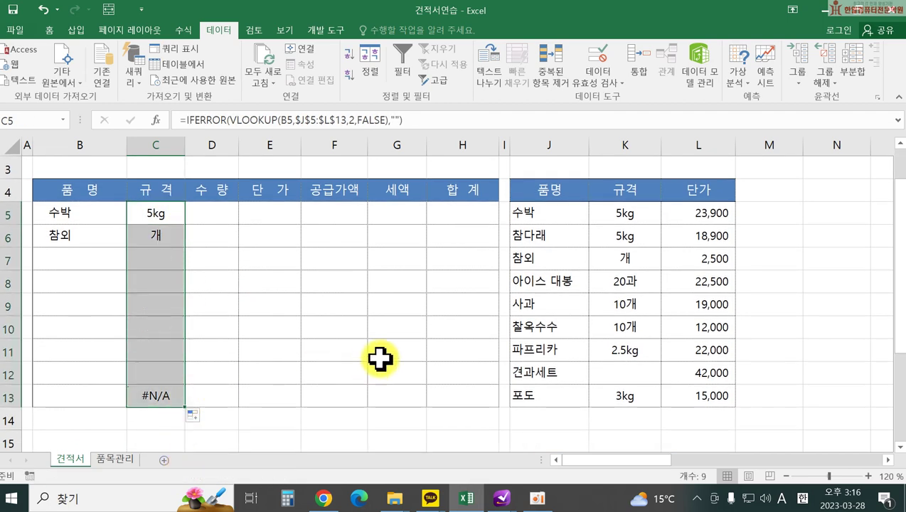
{"action": "left_click", "coordinate": [379, 357]}
- Test the specification lookup by choosing 사과 from the item list in B7, and clear the cell again
{"action": "left_click", "coordinate": [114, 259]}
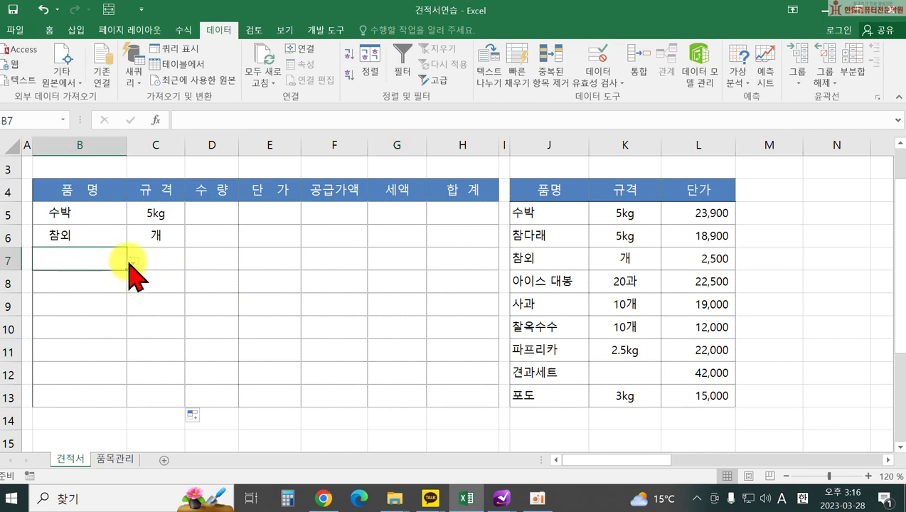
{"action": "left_click", "coordinate": [132, 263]}
{"action": "left_click", "coordinate": [61, 335]}
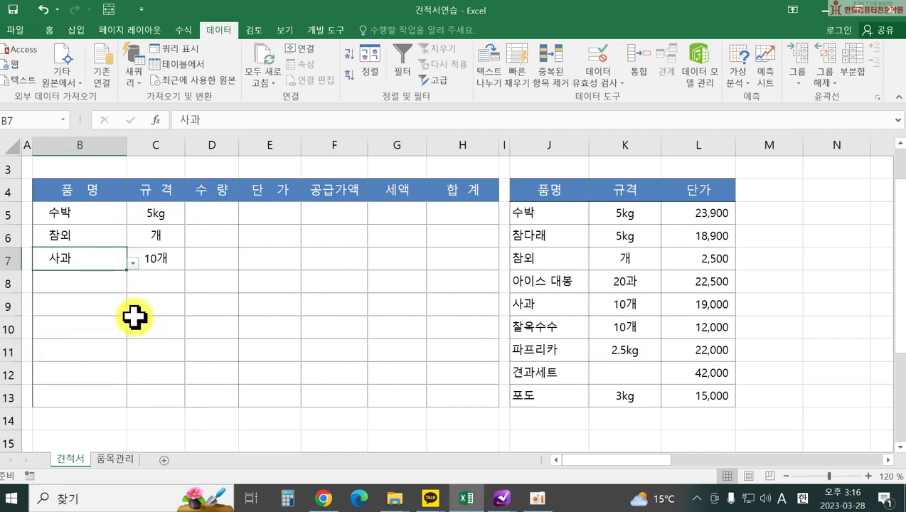
{"action": "key", "text": "Delete"}
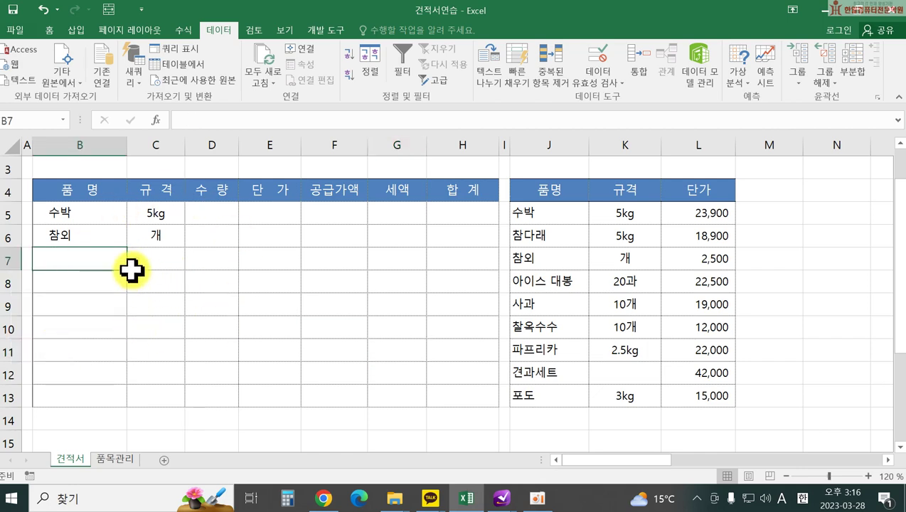
- Start a VLOOKUP formula in the 단가 cell E5 with B5 as the lookup value
{"action": "left_click", "coordinate": [232, 280]}
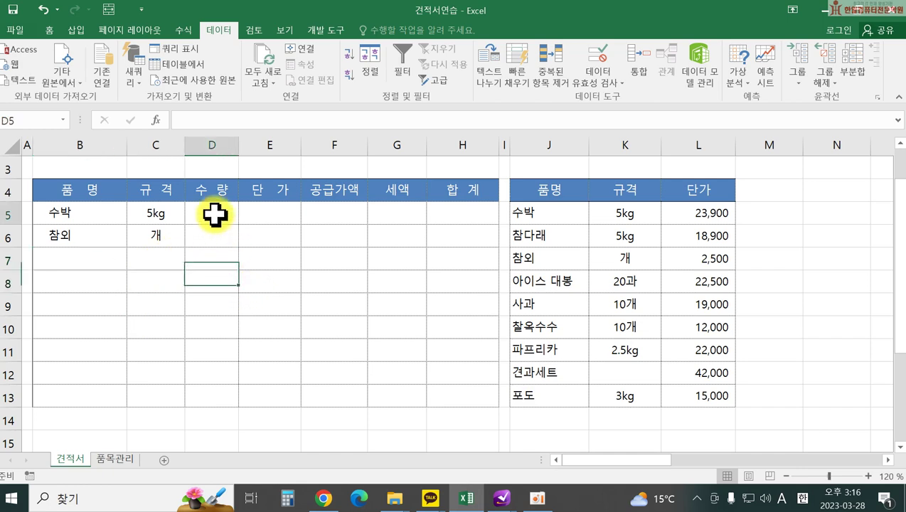
{"action": "left_click", "coordinate": [204, 233]}
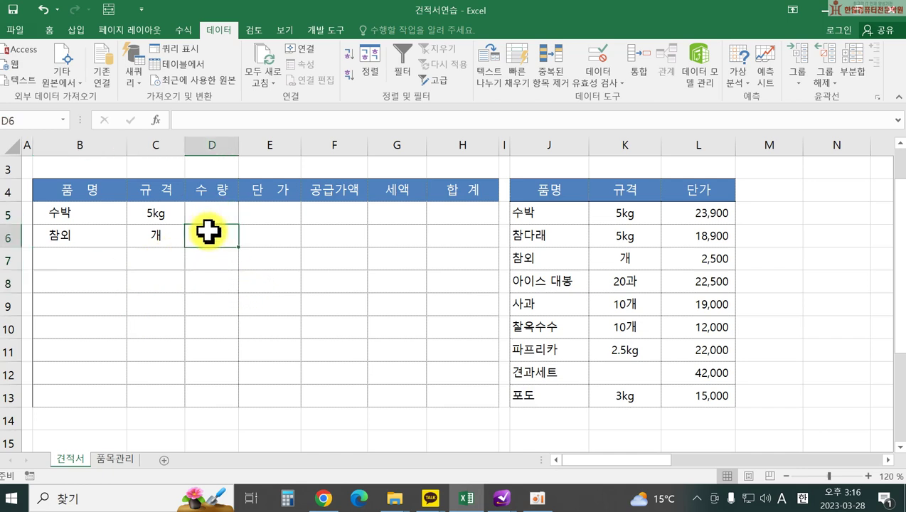
{"action": "left_click", "coordinate": [264, 212]}
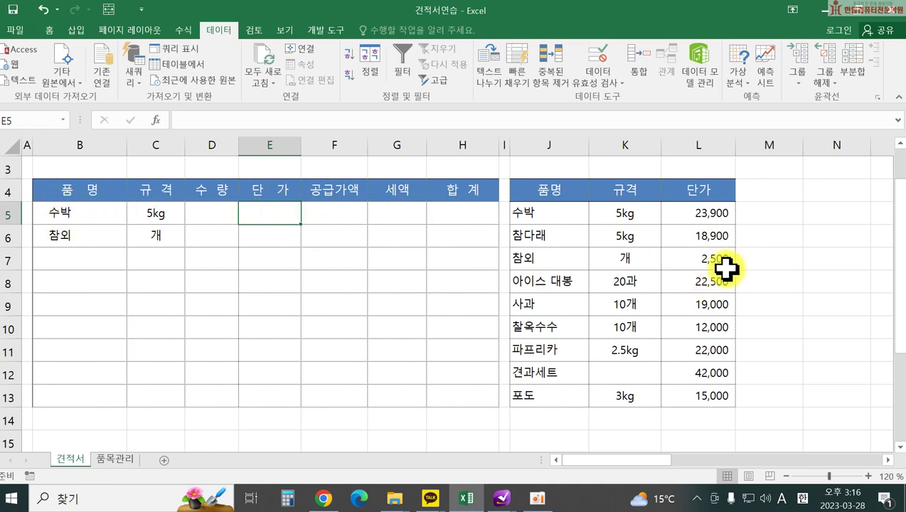
{"action": "type", "text": "vl"}
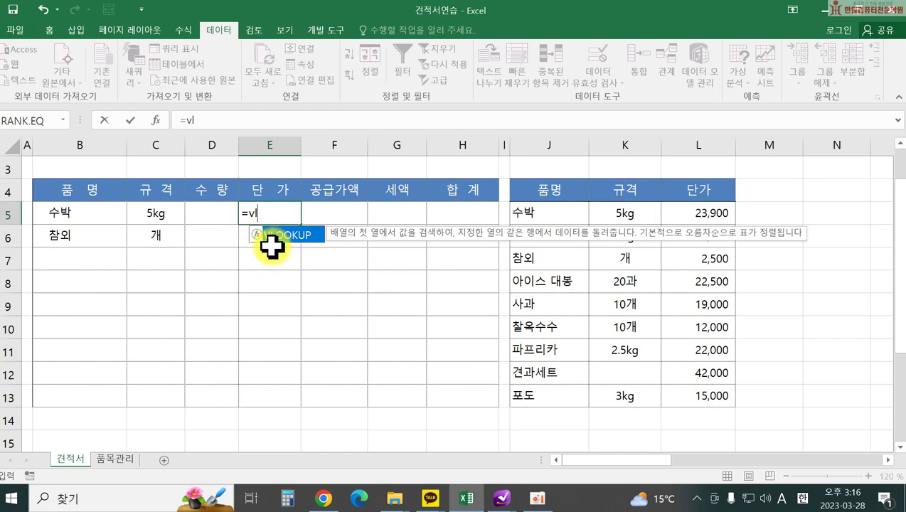
{"action": "key", "text": "Tab"}
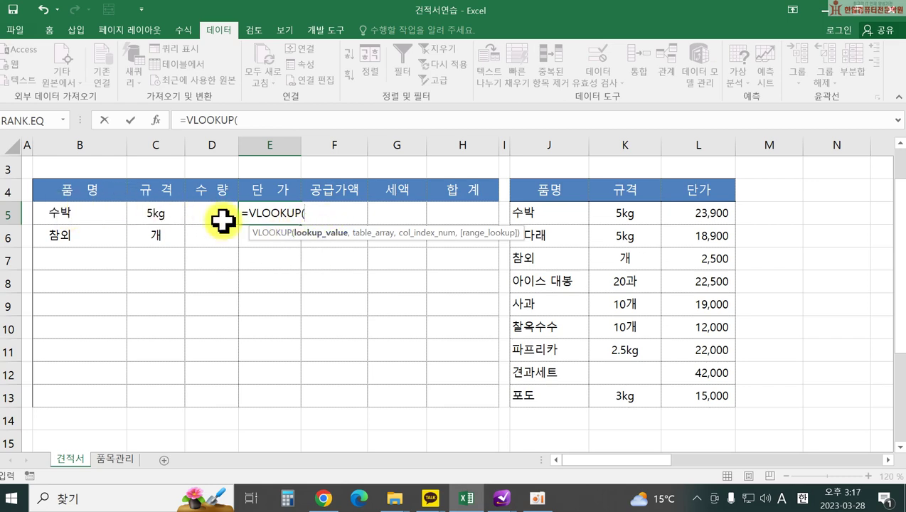
{"action": "left_click", "coordinate": [88, 218]}
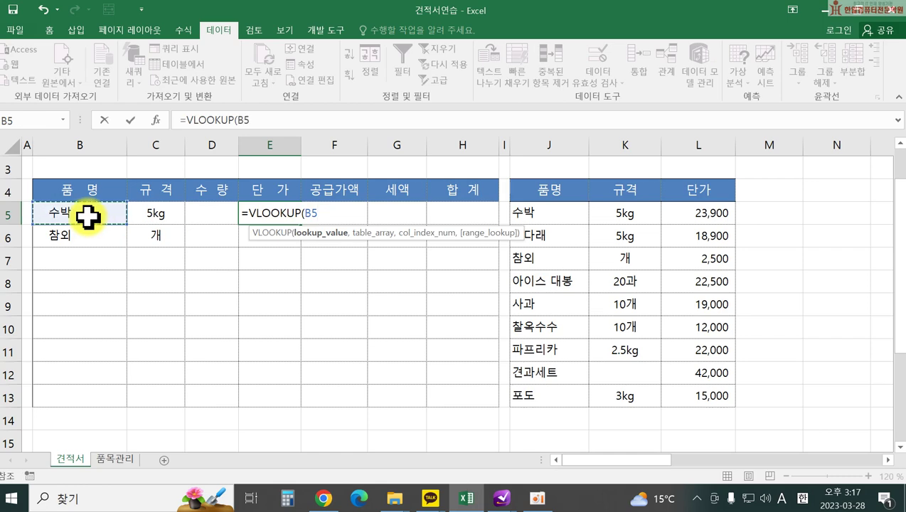
{"action": "type", "text": ","}
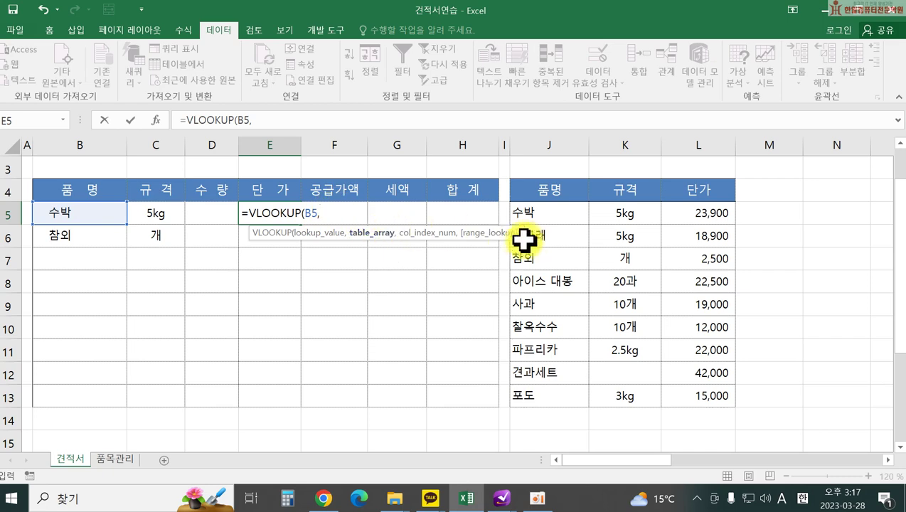
{"action": "left_click_drag", "start_coordinate": [532, 210], "coordinate": [688, 393]}
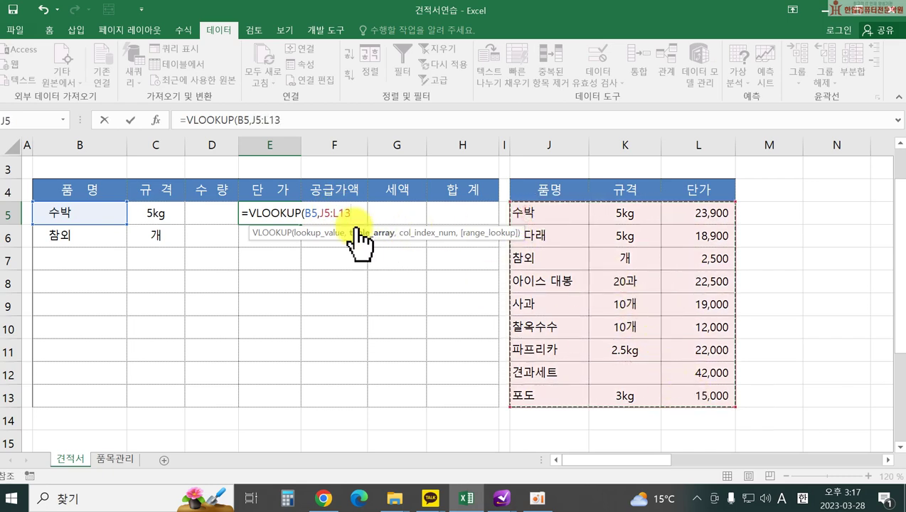
{"action": "left_click", "coordinate": [320, 213]}
{"action": "left_click", "coordinate": [329, 212]}
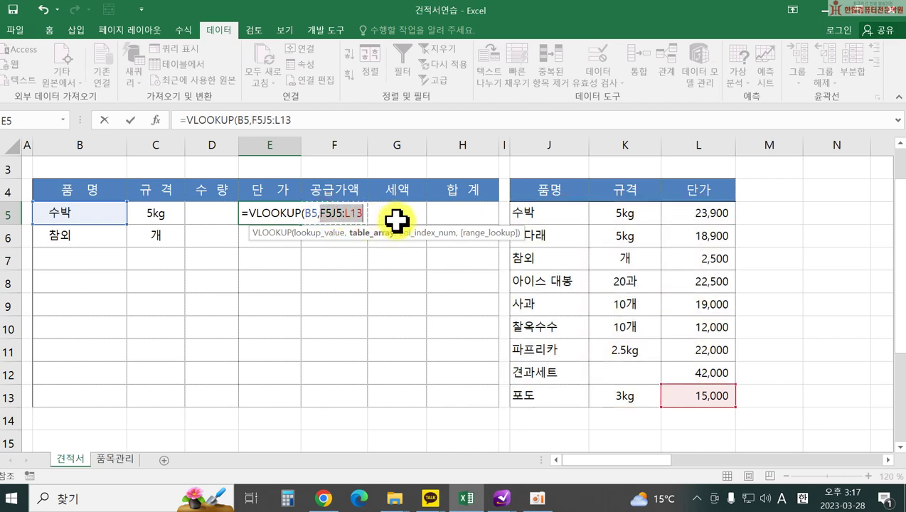
- Set the table array of the E5 formula to the price list as the absolute range $J$5:$L$13
{"action": "left_click_drag", "start_coordinate": [530, 214], "coordinate": [678, 391]}
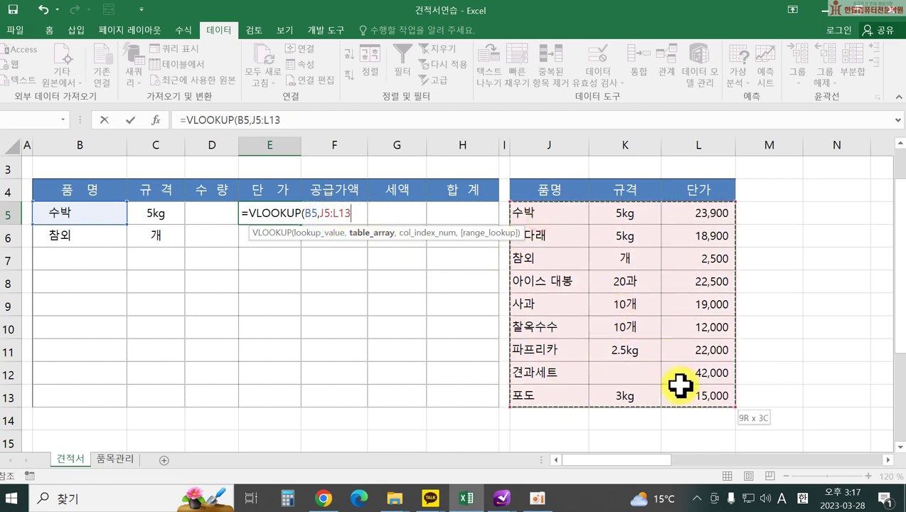
{"action": "left_click", "coordinate": [320, 212]}
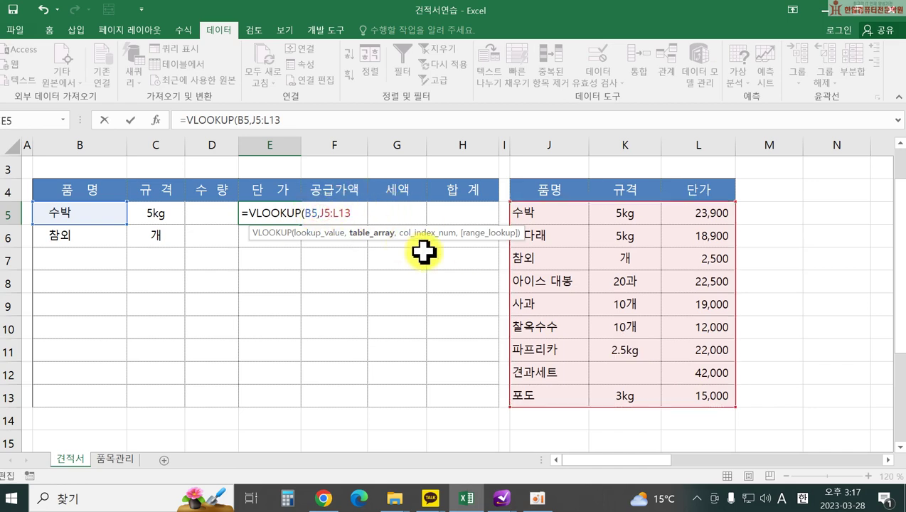
{"action": "type", "text": "$"}
{"action": "left_click", "coordinate": [333, 207]}
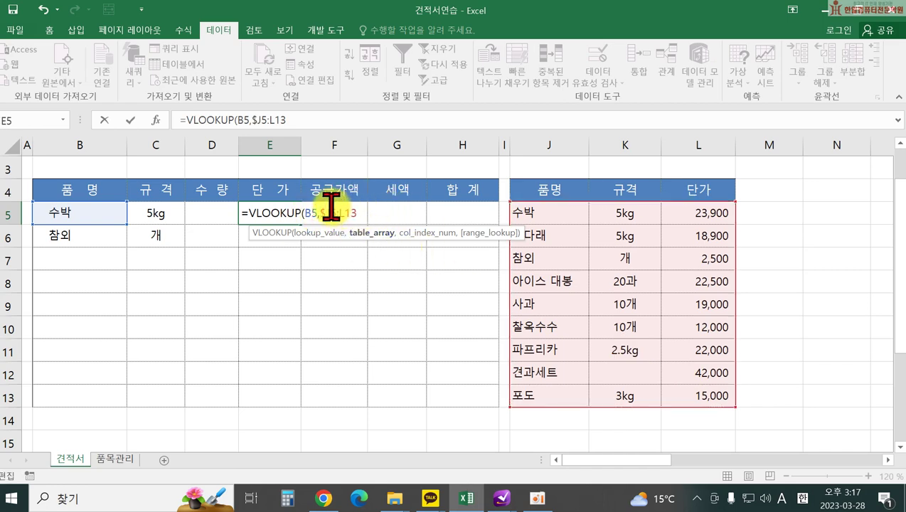
{"action": "type", "text": "$"}
{"action": "left_click", "coordinate": [354, 212]}
{"action": "type", "text": "$"}
{"action": "left_click", "coordinate": [365, 212]}
{"action": "type", "text": "$13"}
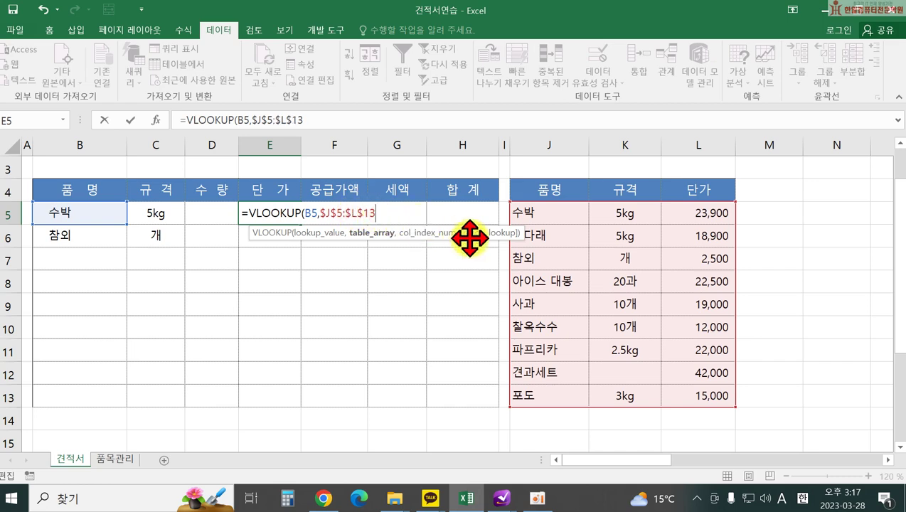
- Complete the E5 formula with column index 3 and exact match FALSE
{"action": "type", "text": ","}
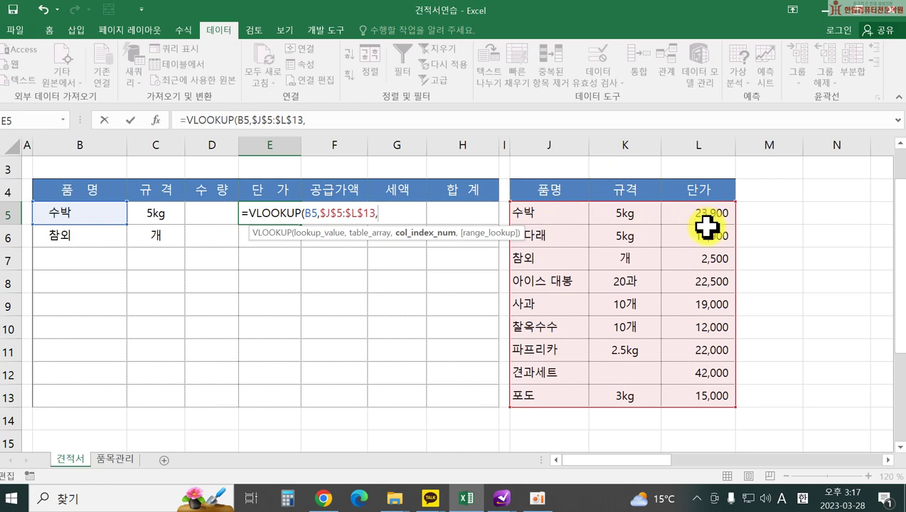
{"action": "type", "text": ","}
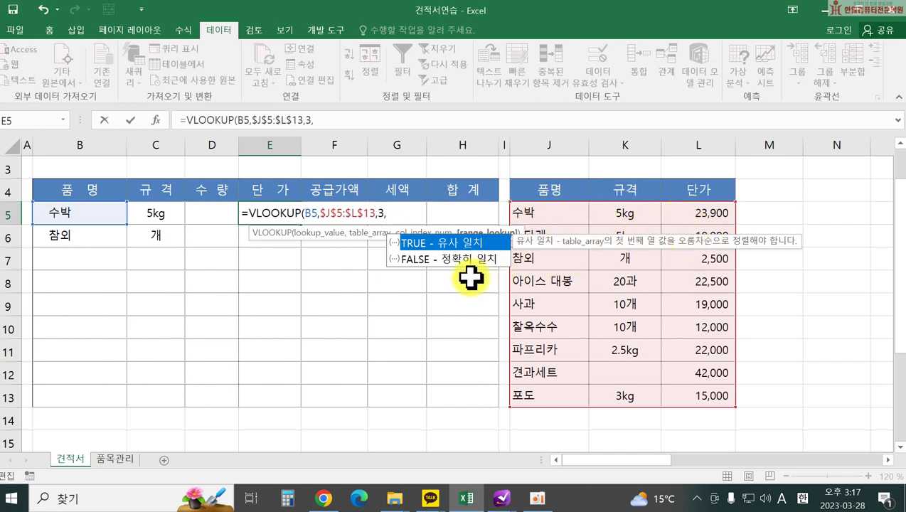
{"action": "double_click", "coordinate": [421, 260]}
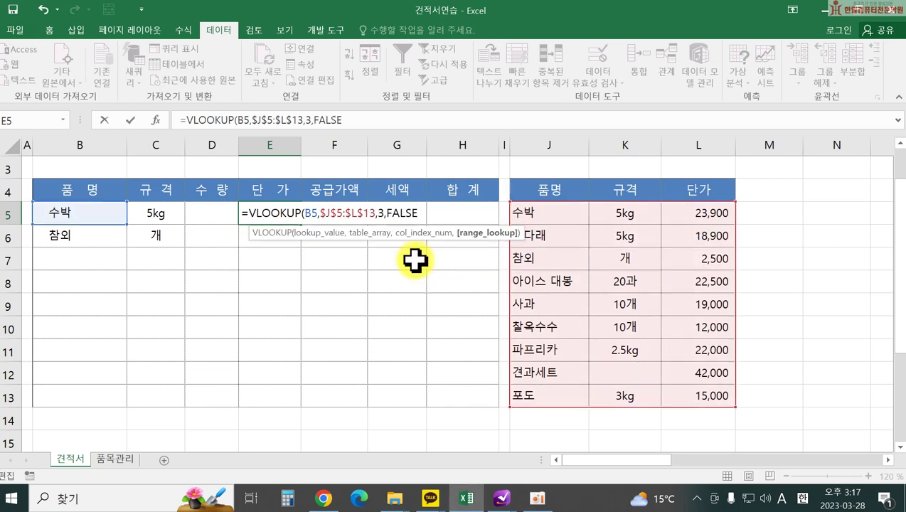
{"action": "key", "text": "Return"}
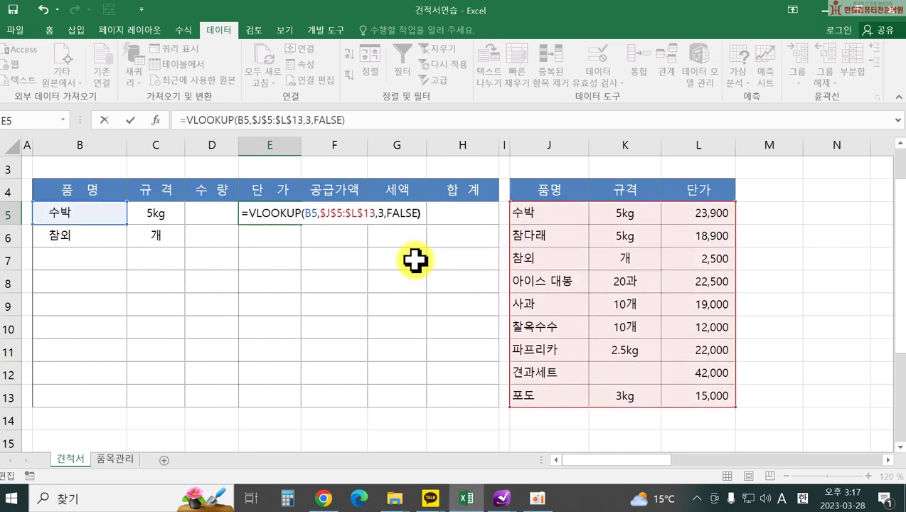
- Fill the unit price lookup formula from E5 down through E13
{"action": "left_click", "coordinate": [246, 215]}
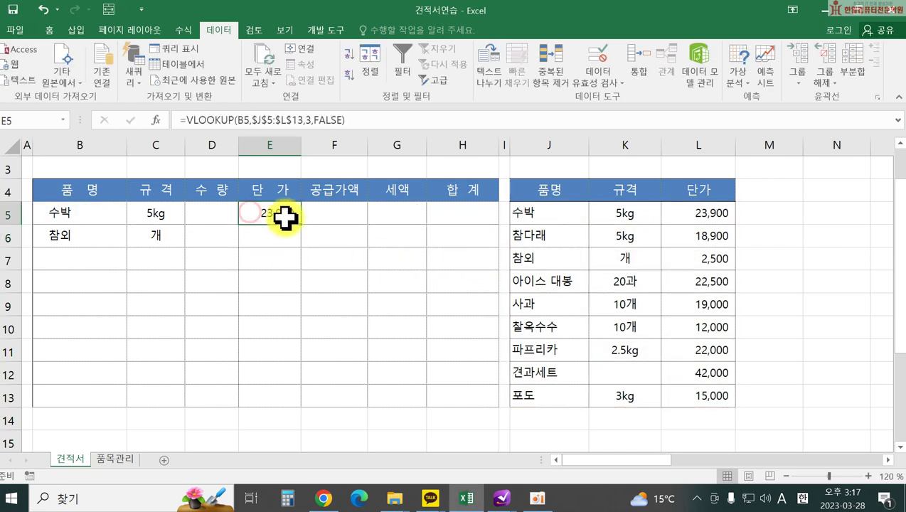
{"action": "left_click_drag", "start_coordinate": [300, 225], "coordinate": [304, 398]}
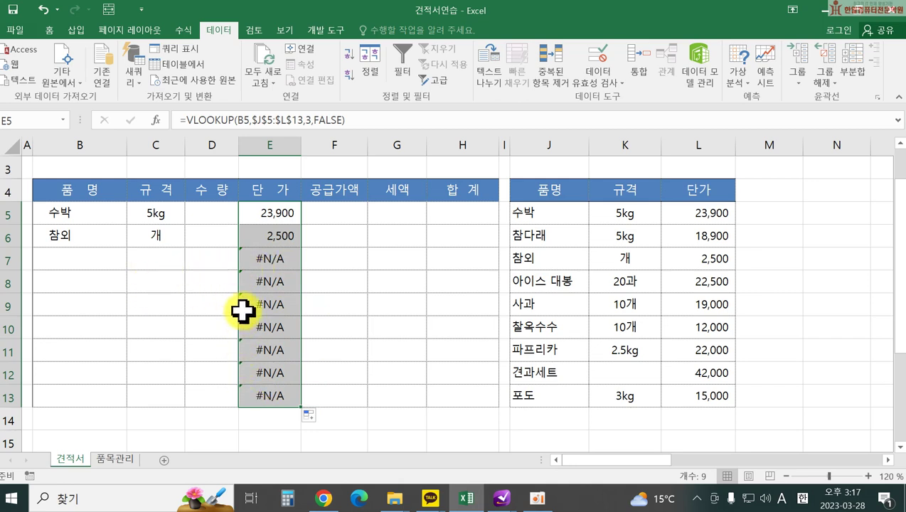
{"action": "key", "text": "shift+Up"}
{"action": "key", "text": "shift+Up"}
{"action": "key", "text": "shift+Up"}
- Wrap the E5 lookup in IFERROR with "" as the error value and fill it down through E13
{"action": "double_click", "coordinate": [260, 218]}
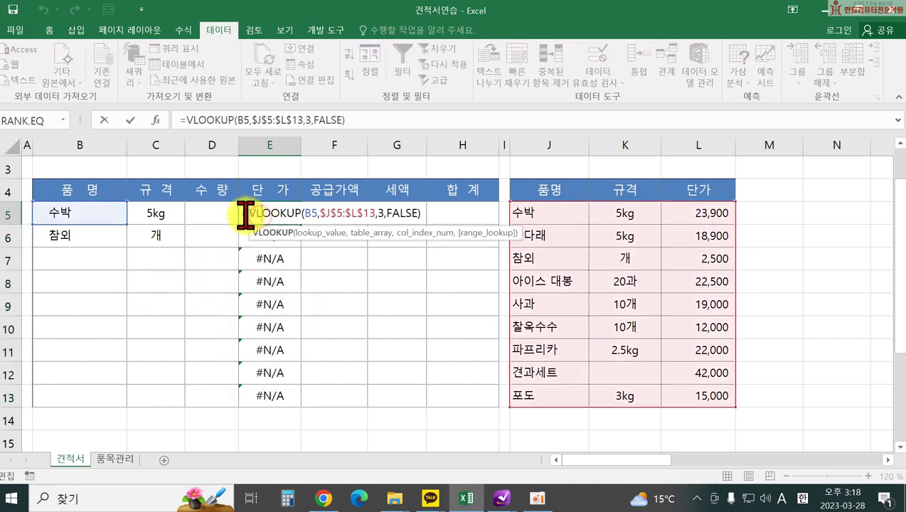
{"action": "left_click", "coordinate": [247, 213]}
{"action": "type", "text": "IFERROR("}
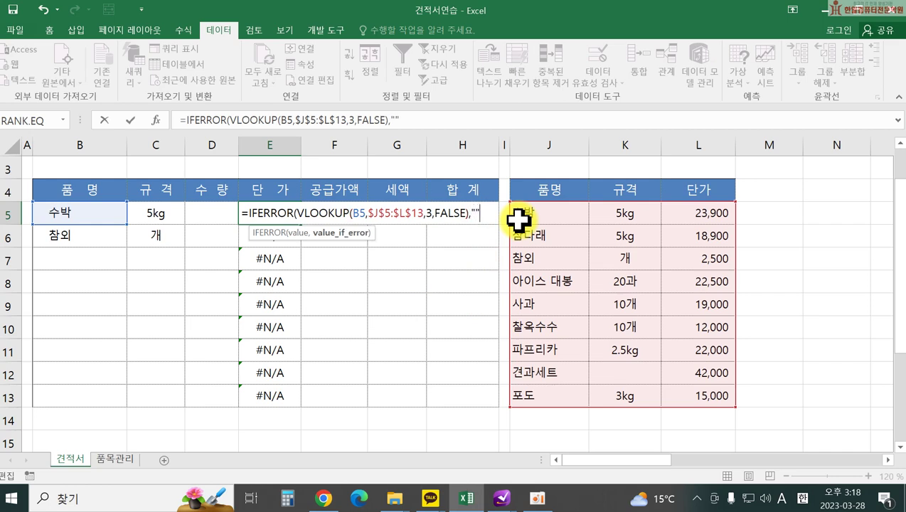
{"action": "key", "text": "Return"}
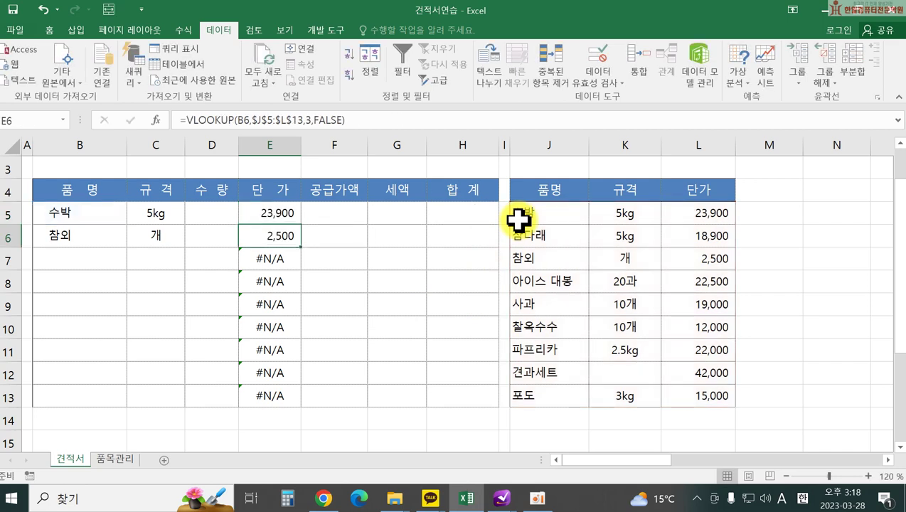
{"action": "left_click", "coordinate": [297, 214]}
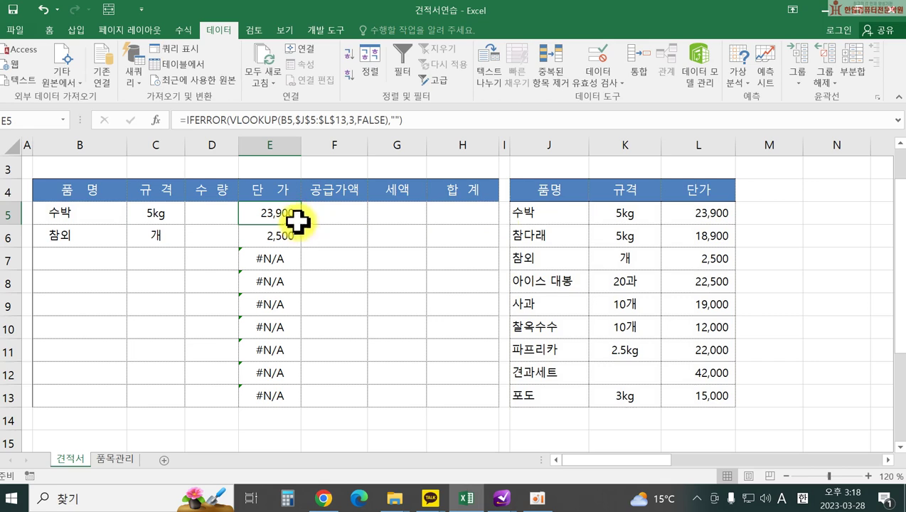
{"action": "left_click_drag", "start_coordinate": [301, 224], "coordinate": [296, 404]}
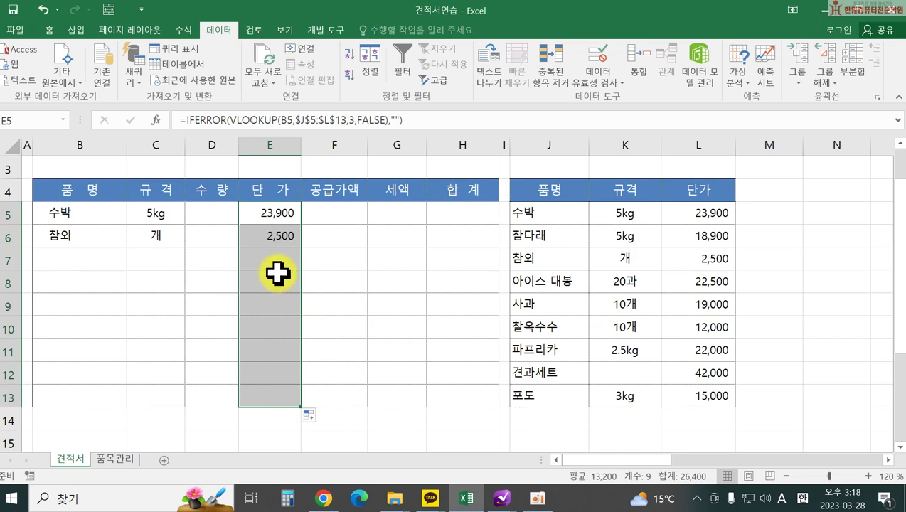
- Enter =D5*E5 in the 공급가액 cell F5 and fill the formula down through F13
{"action": "left_click", "coordinate": [331, 217]}
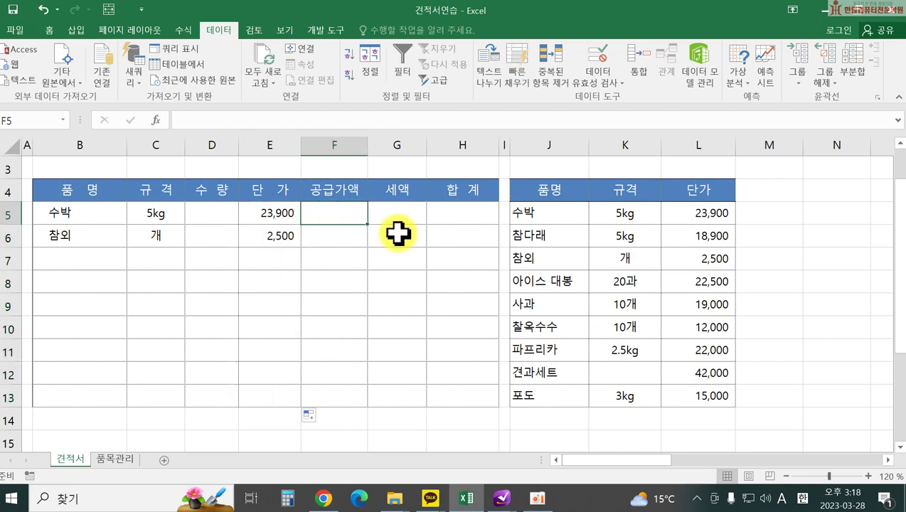
{"action": "type", "text": "="}
{"action": "left_click", "coordinate": [213, 212]}
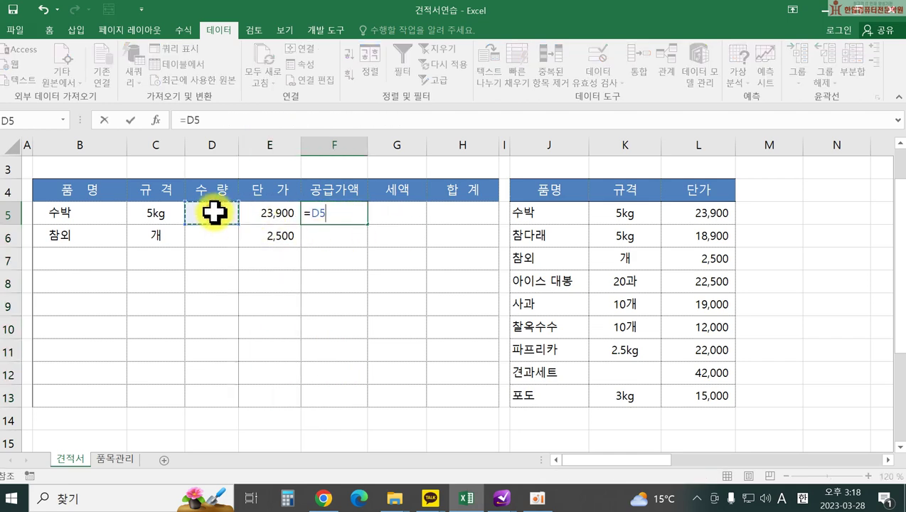
{"action": "type", "text": "*"}
{"action": "left_click", "coordinate": [268, 212]}
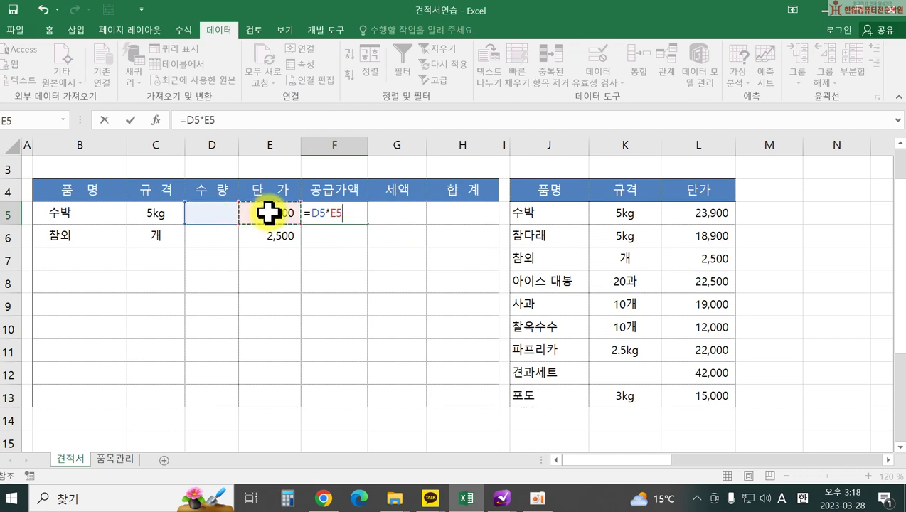
{"action": "key", "text": "Return"}
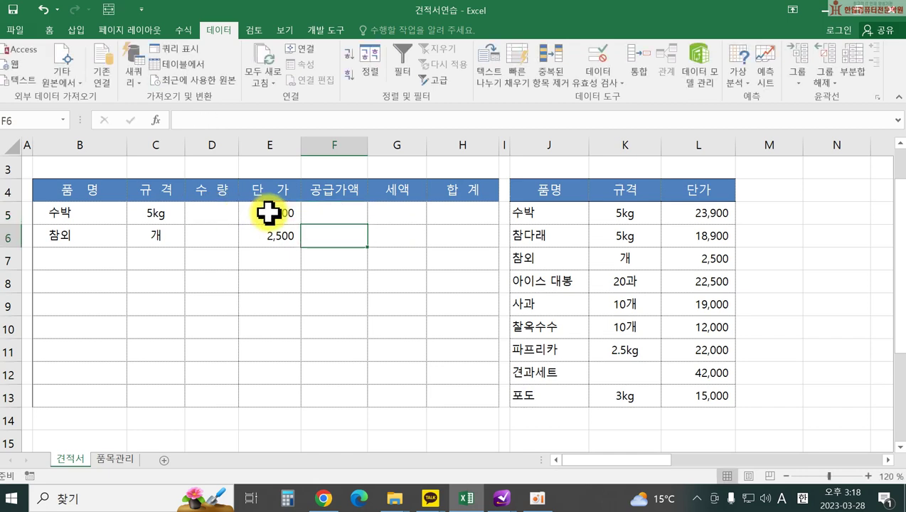
{"action": "left_click", "coordinate": [314, 212]}
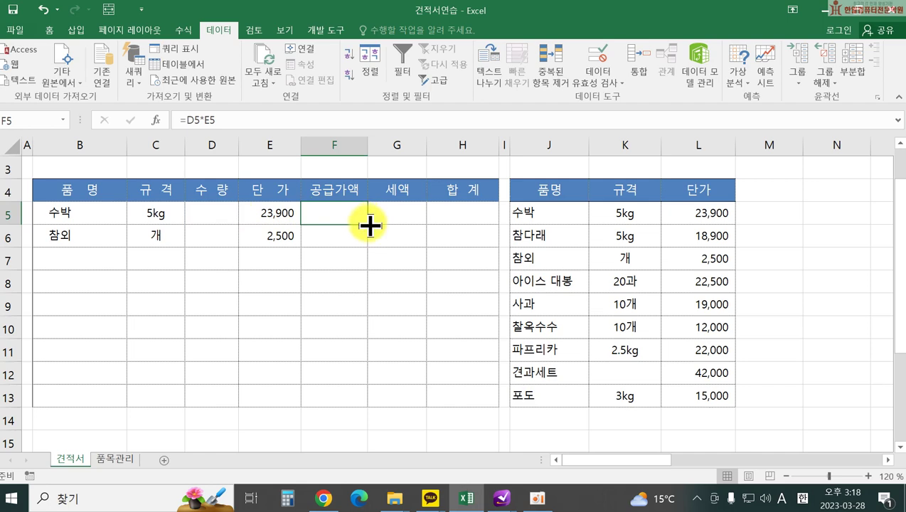
{"action": "left_click_drag", "start_coordinate": [367, 223], "coordinate": [370, 403]}
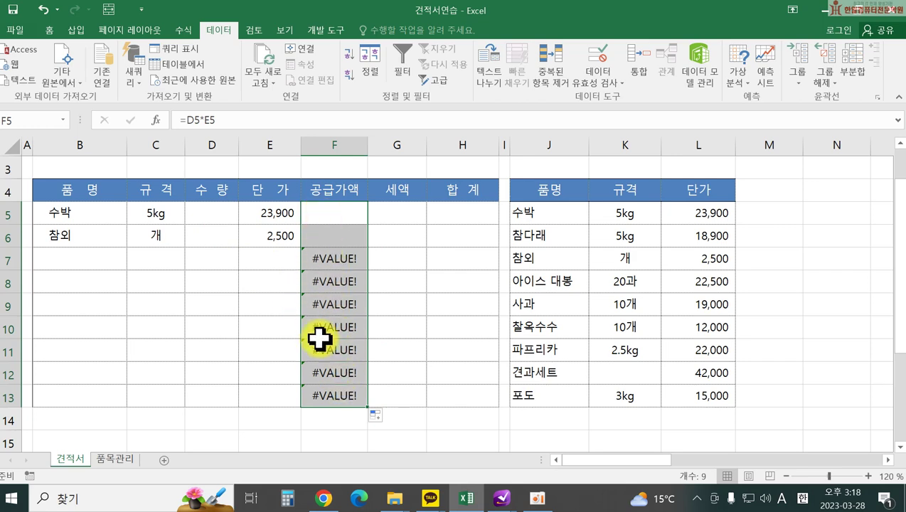
- Change the F5 formula to =IFERROR(D5*E5,"") and fill it down through F13
{"action": "double_click", "coordinate": [313, 215]}
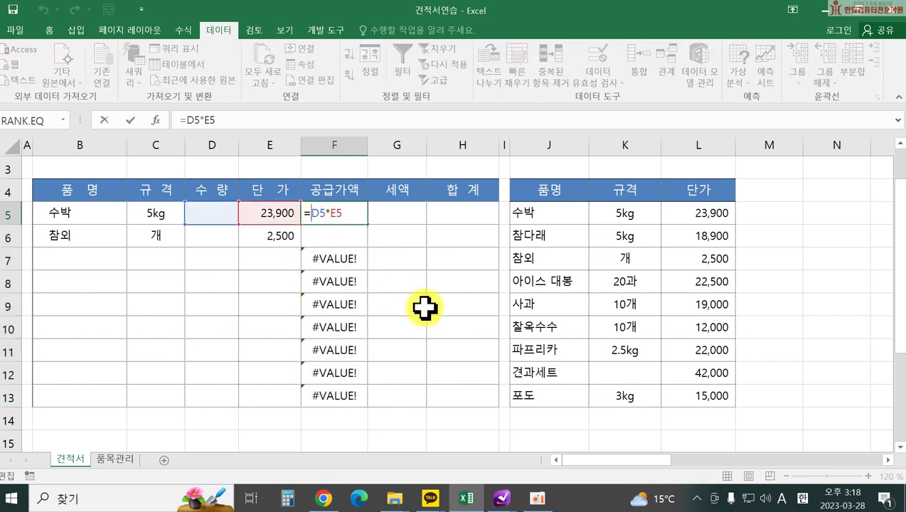
{"action": "type", "text": "ife"}
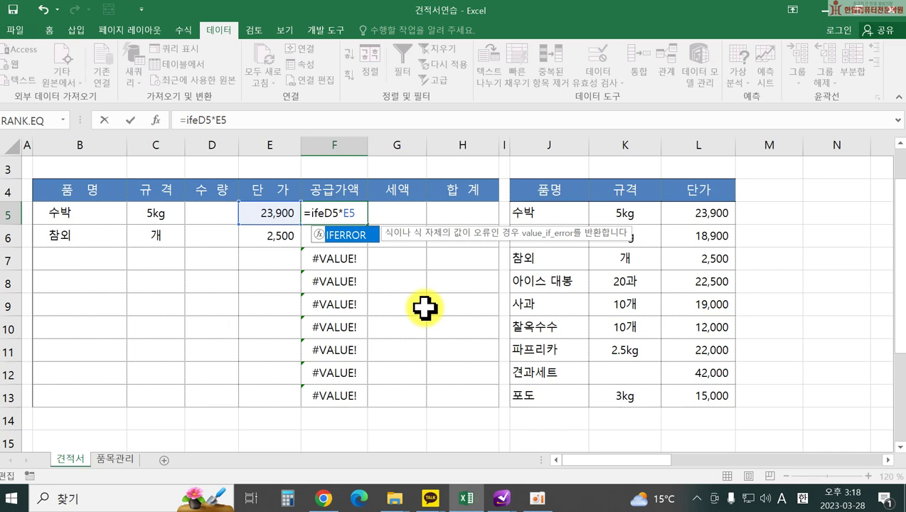
{"action": "key", "text": "Tab"}
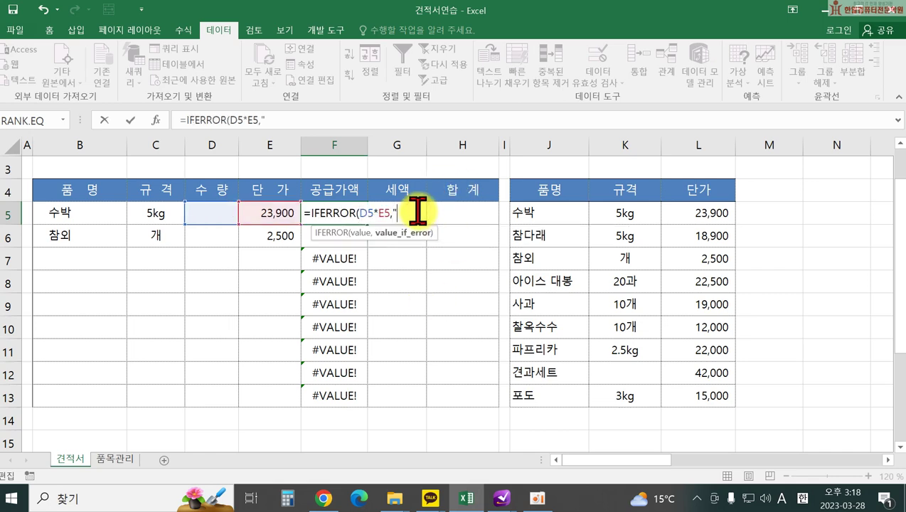
{"action": "key", "text": "Return"}
{"action": "left_click", "coordinate": [355, 213]}
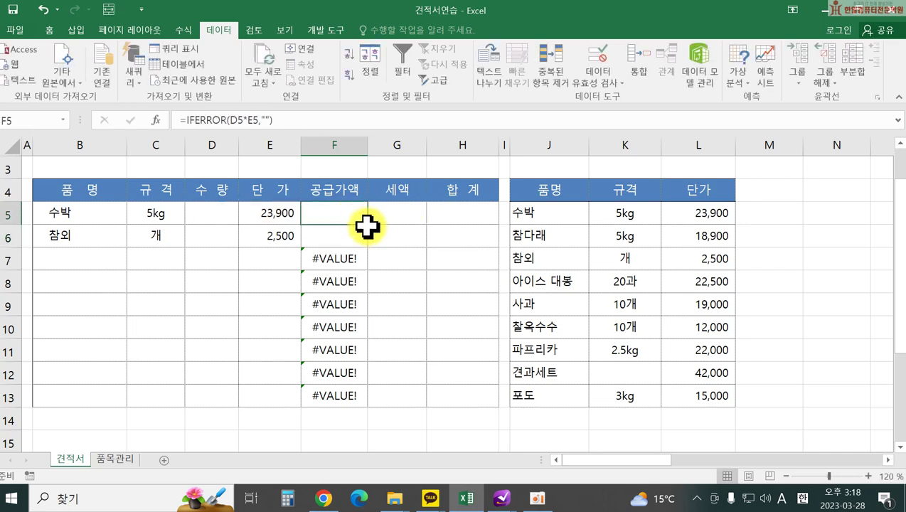
{"action": "left_click_drag", "start_coordinate": [367, 225], "coordinate": [360, 405]}
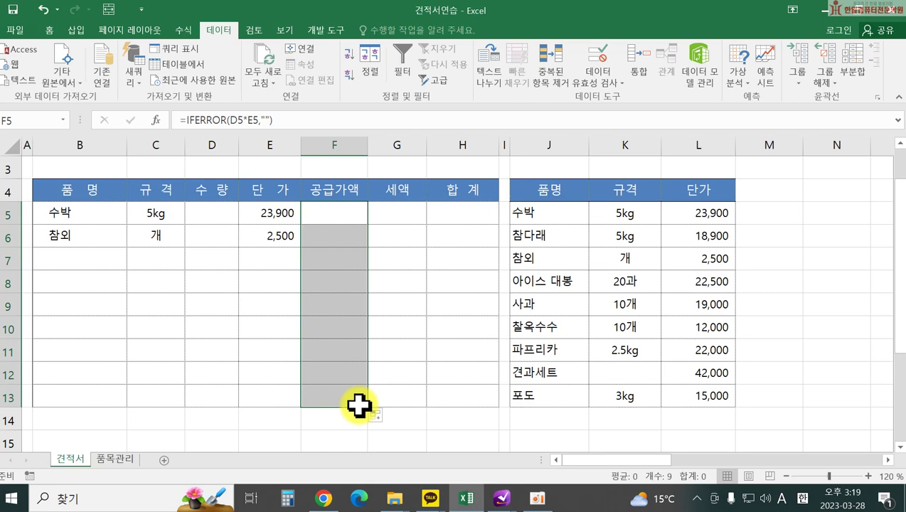
- Enter =F5*10% in the 세액 cell G5 and fill the formula down through G13
{"action": "left_click", "coordinate": [387, 217]}
{"action": "type", "text": "="}
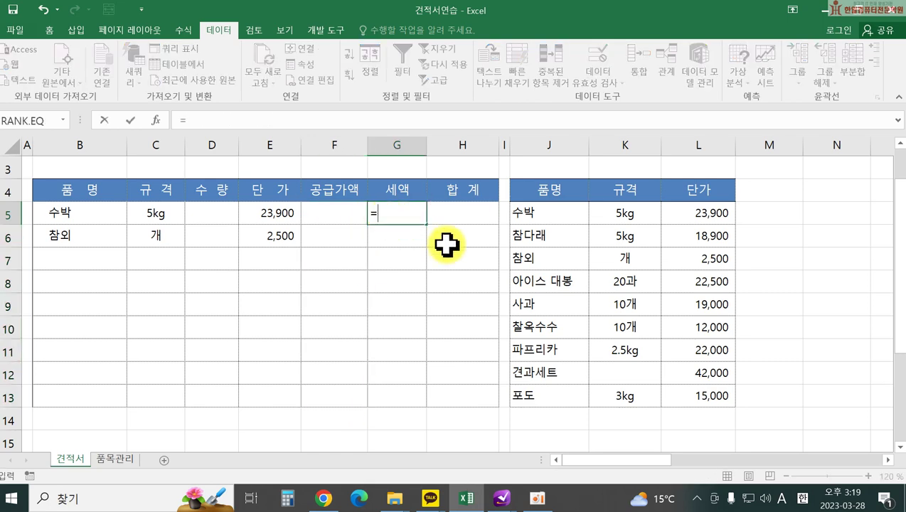
{"action": "key", "text": "Left"}
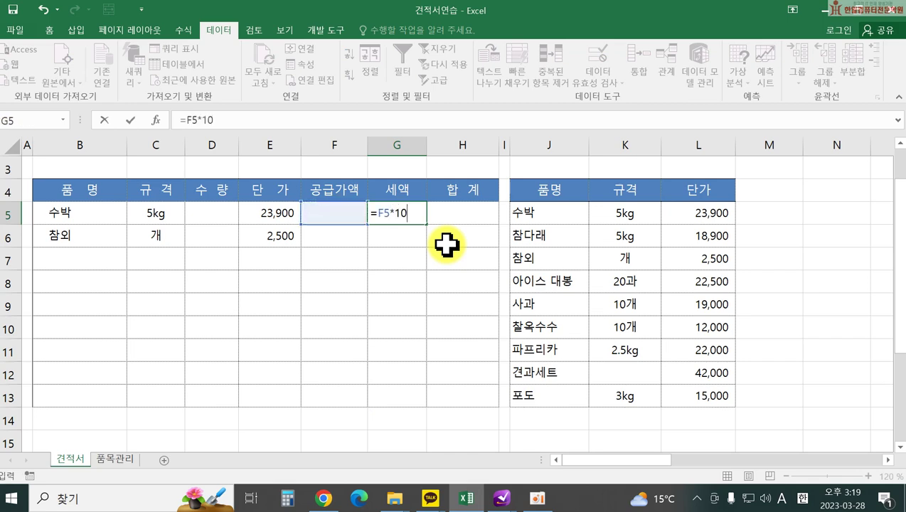
{"action": "key", "text": "Return"}
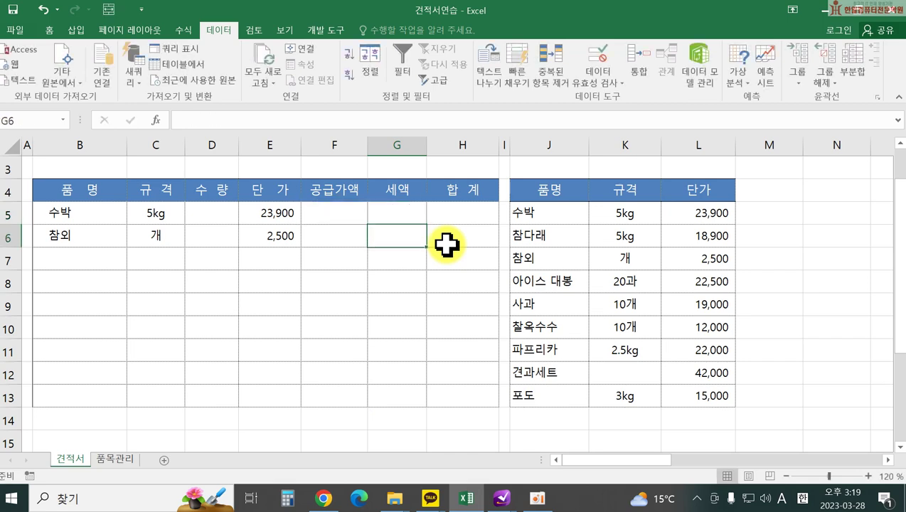
{"action": "left_click", "coordinate": [419, 213]}
{"action": "left_click_drag", "start_coordinate": [428, 225], "coordinate": [410, 400]}
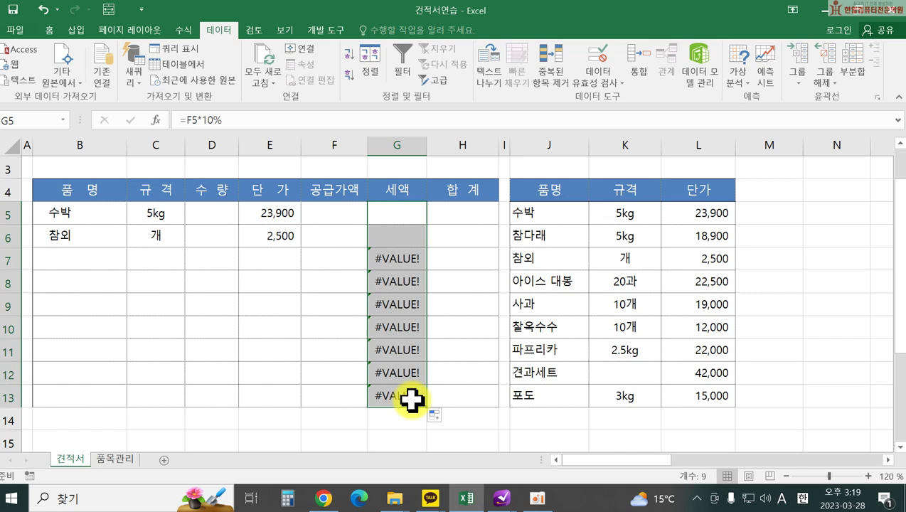
- Change the G5 formula to =IFERROR(F5*10%,"") and fill it down through G13
{"action": "double_click", "coordinate": [400, 213]}
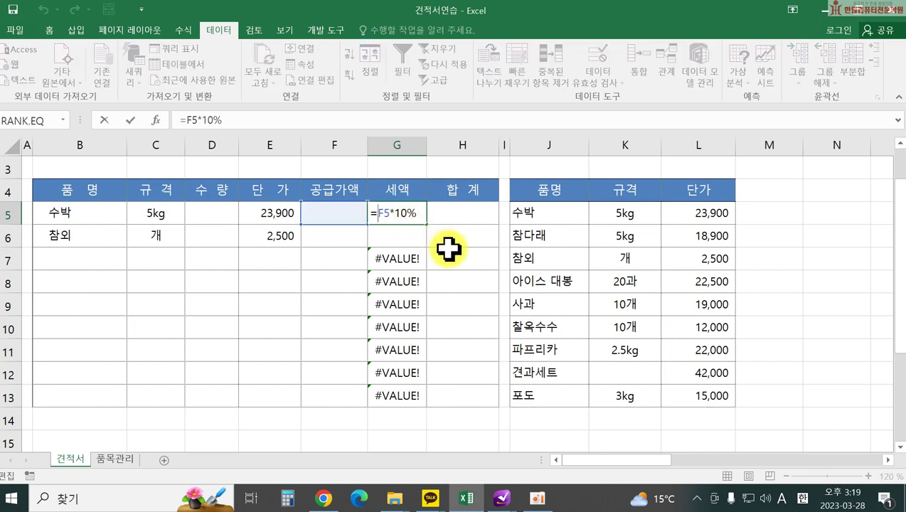
{"action": "type", "text": "ife"}
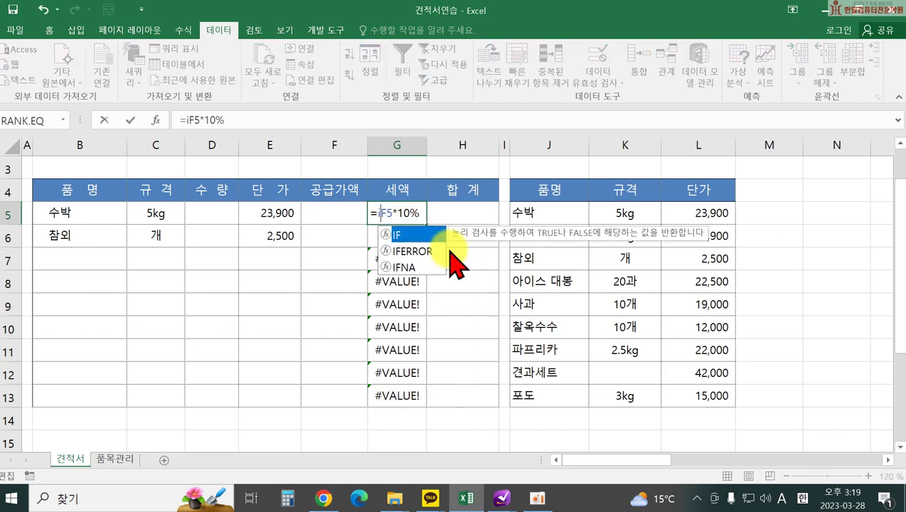
{"action": "key", "text": "Tab"}
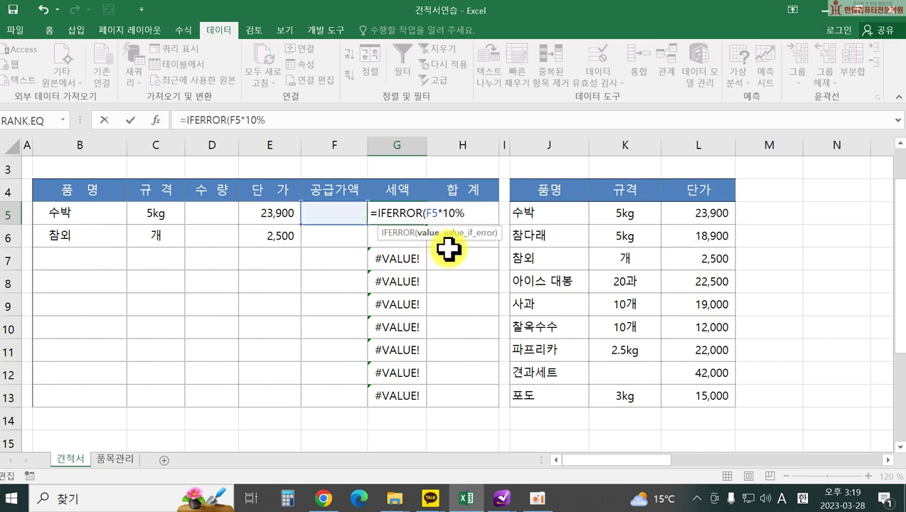
{"action": "left_click", "coordinate": [474, 214]}
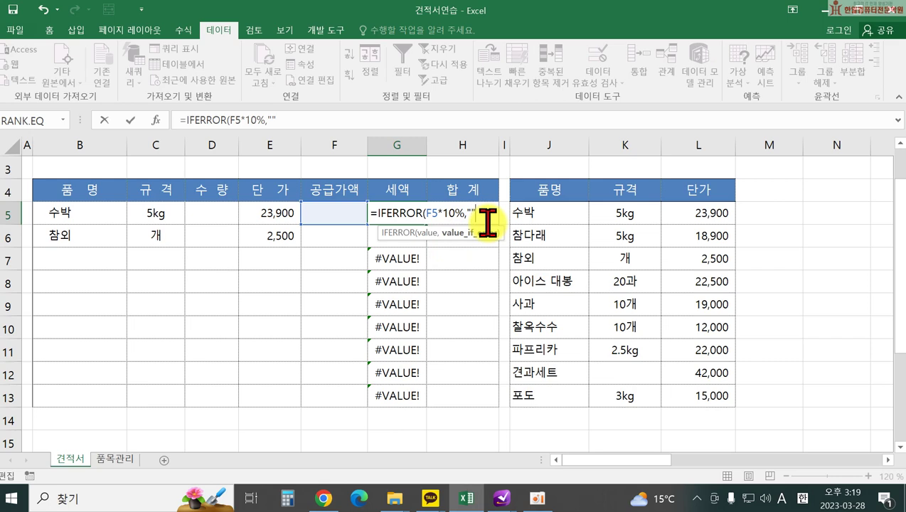
{"action": "type", "text": ",\"\")"}
{"action": "key", "text": "Return"}
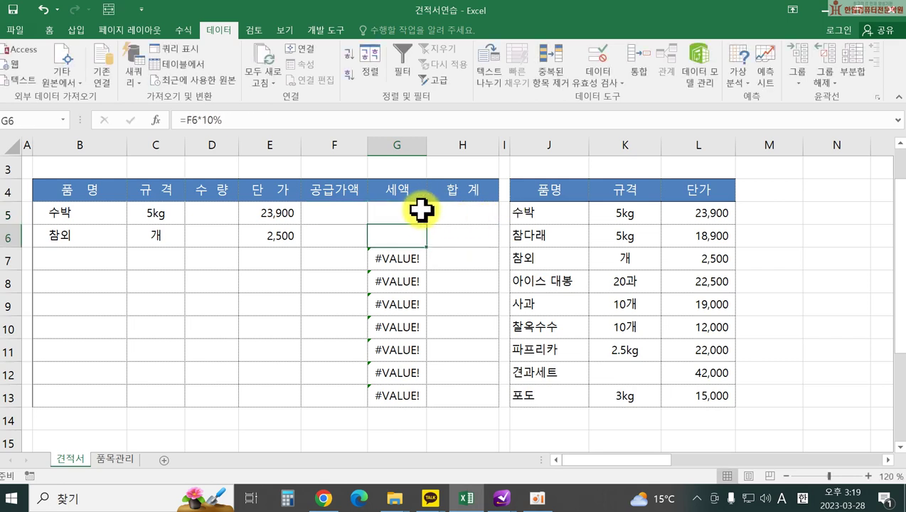
{"action": "left_click", "coordinate": [415, 218]}
{"action": "left_click_drag", "start_coordinate": [428, 226], "coordinate": [425, 410]}
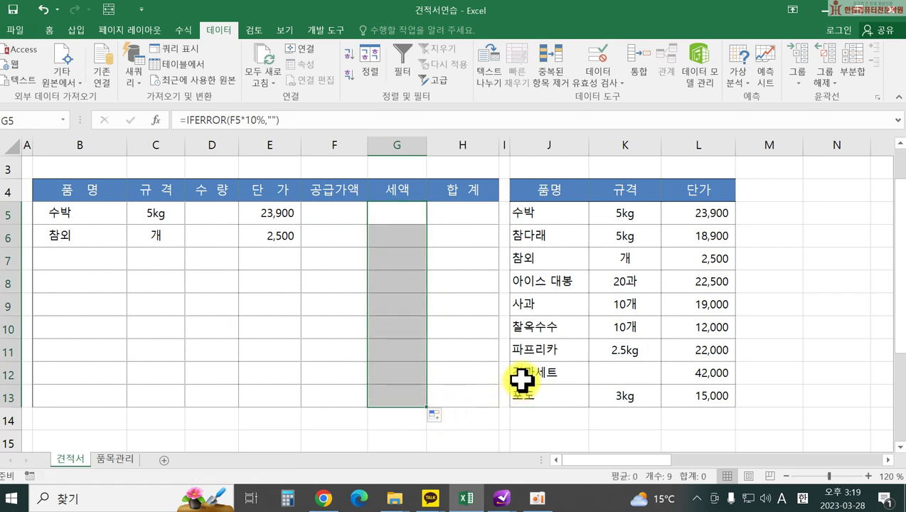
- Enter =F5+G5 in the 합계 cell H5 and fill the formula down through H13
{"action": "left_click", "coordinate": [469, 214]}
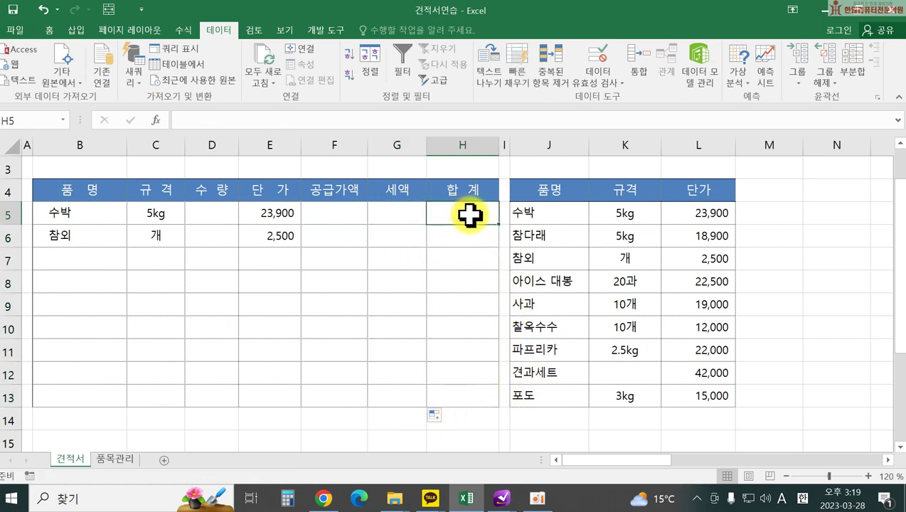
{"action": "type", "text": "="}
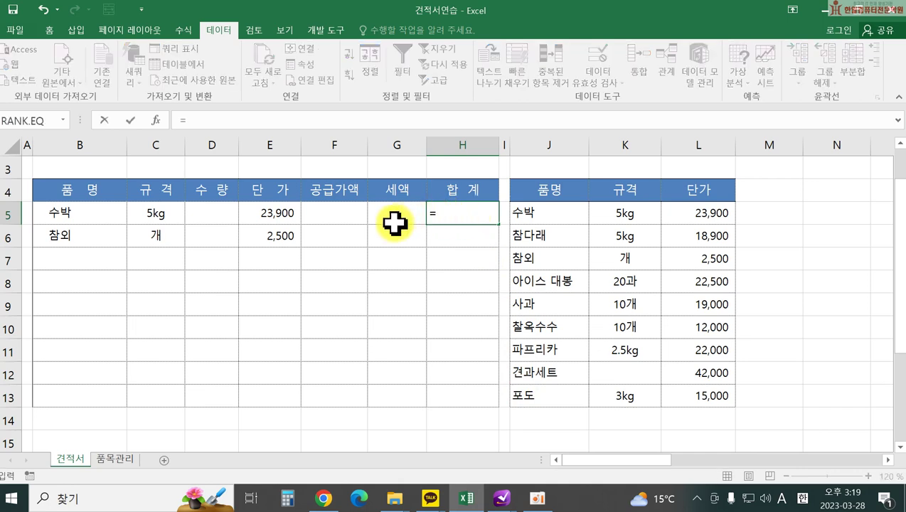
{"action": "left_click", "coordinate": [335, 212]}
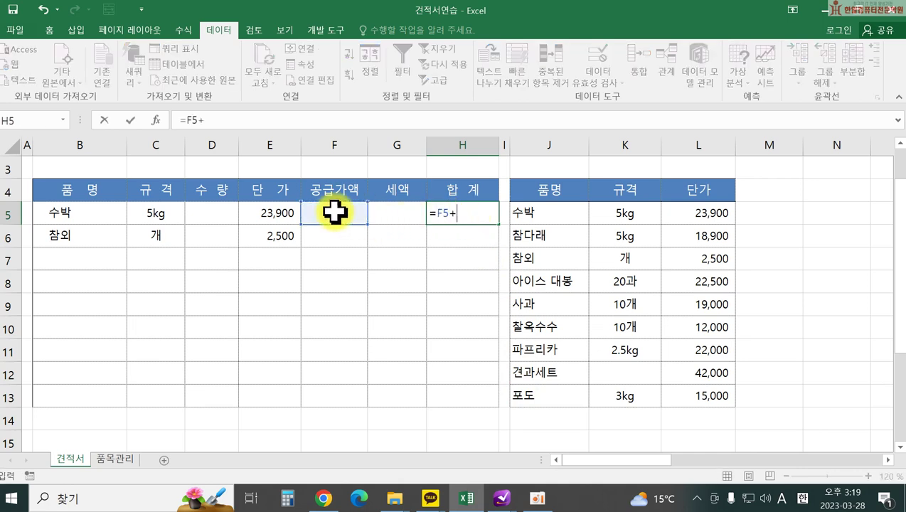
{"action": "type", "text": "+"}
{"action": "left_click", "coordinate": [384, 210]}
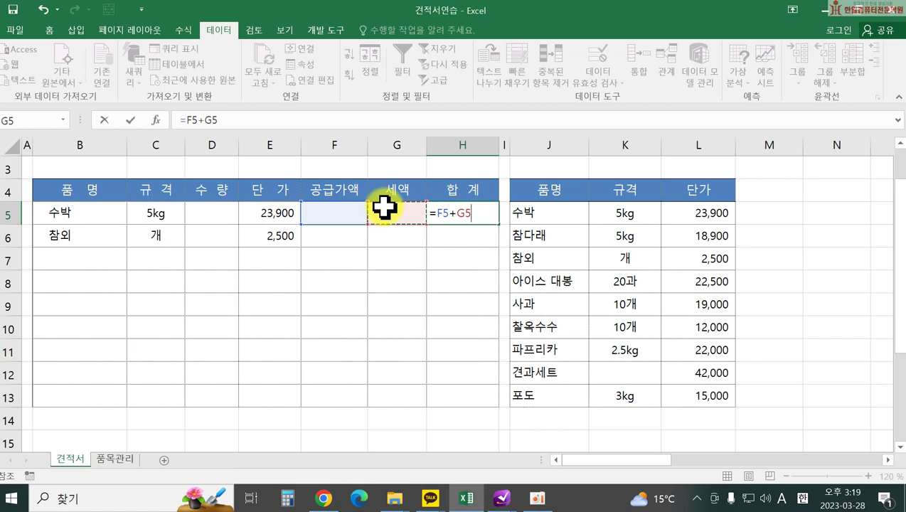
{"action": "key", "text": "Return"}
{"action": "left_click", "coordinate": [437, 210]}
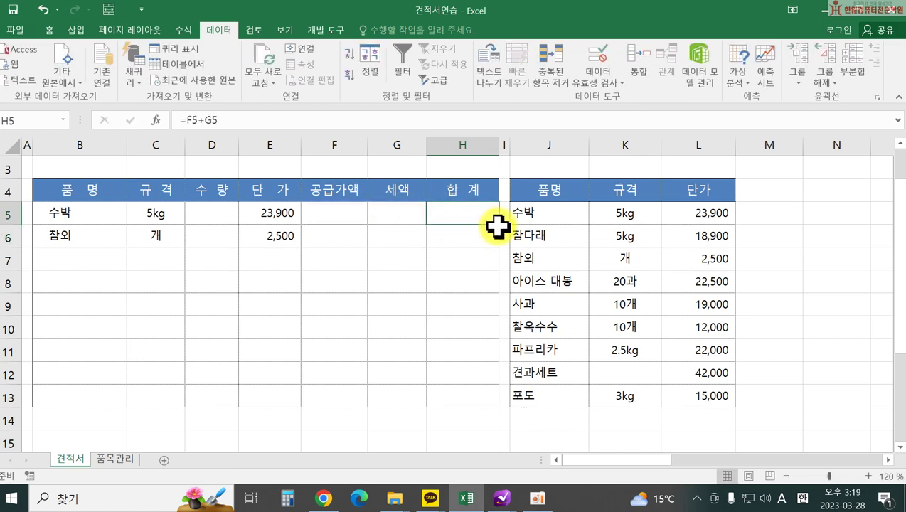
{"action": "left_click_drag", "start_coordinate": [499, 223], "coordinate": [498, 401]}
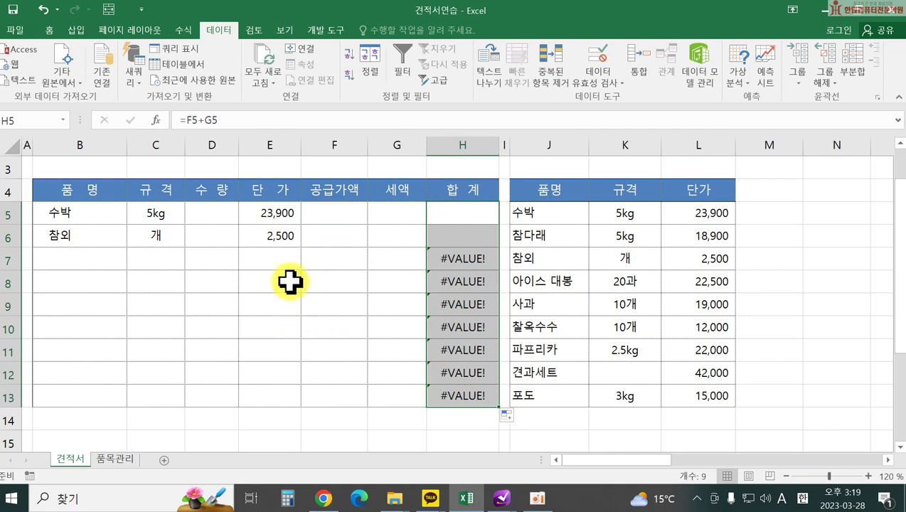
- Change the H5 formula to =IFERROR(F5+G5,"") and fill it down through H13
{"action": "double_click", "coordinate": [440, 213]}
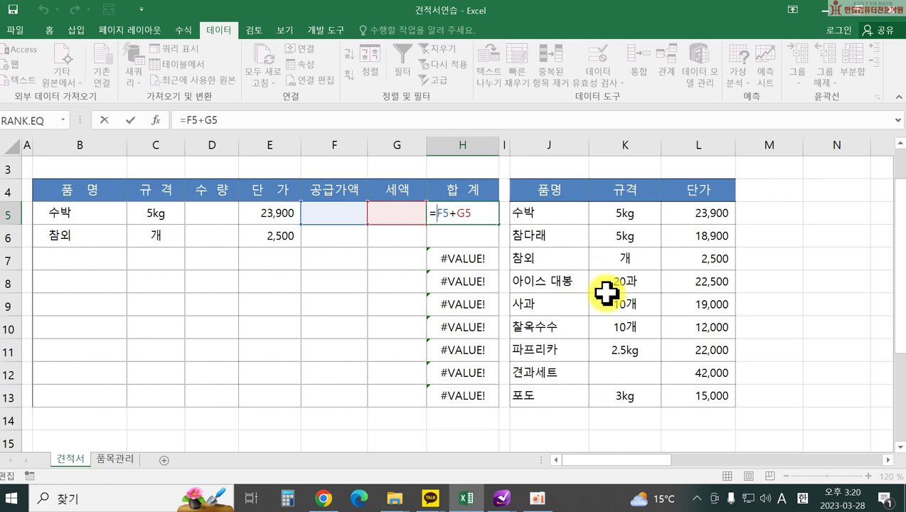
{"action": "type", "text": "ife"}
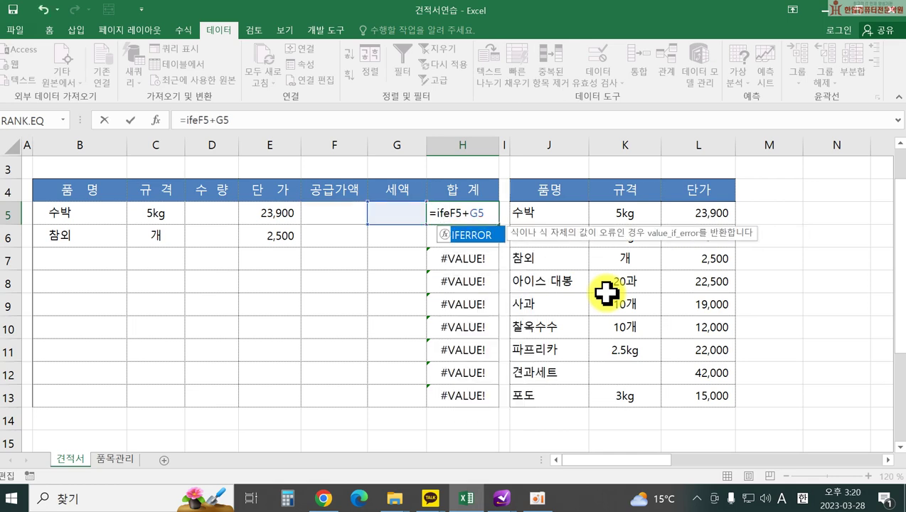
{"action": "key", "text": "Tab"}
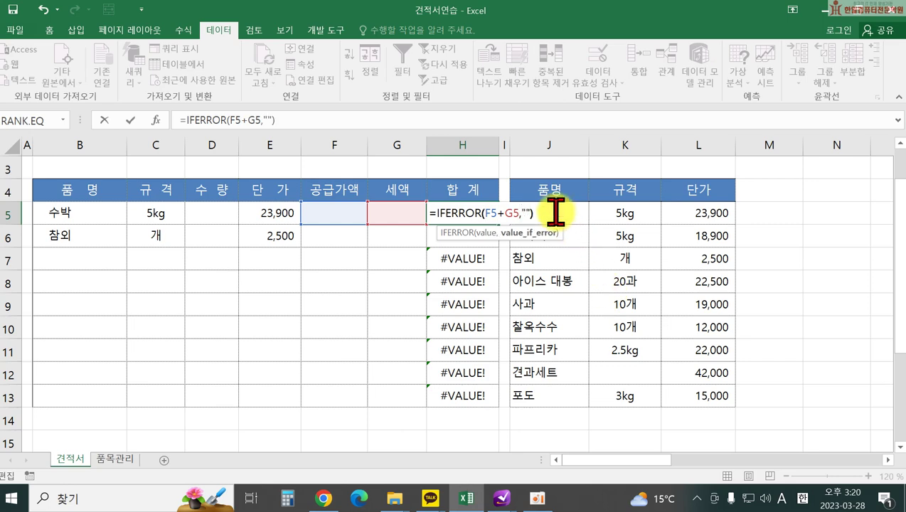
{"action": "key", "text": "Return"}
{"action": "left_click", "coordinate": [478, 212]}
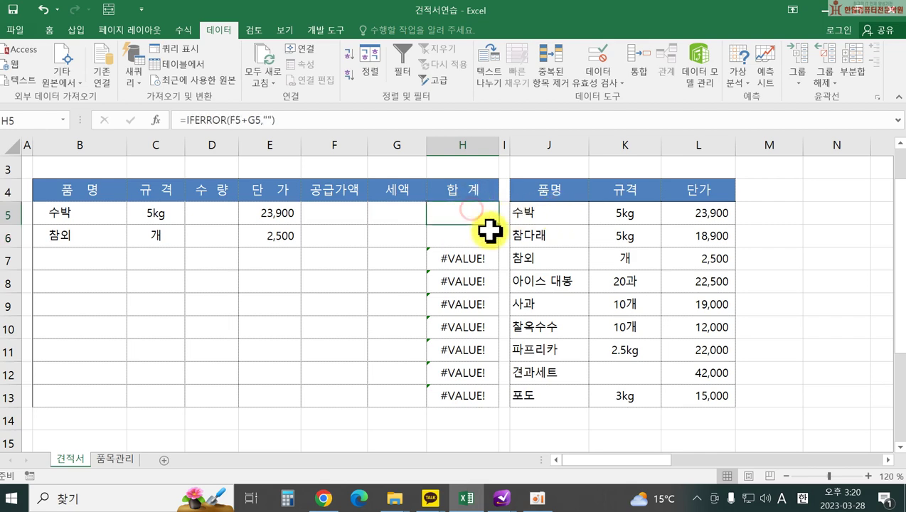
{"action": "left_click_drag", "start_coordinate": [502, 227], "coordinate": [472, 395]}
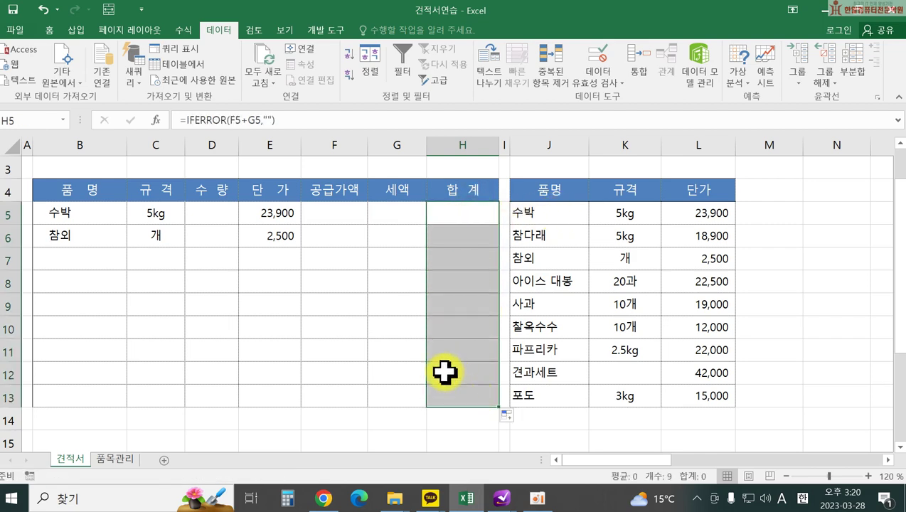
- Choose 찰옥수수 as the 품명 item in B7
{"action": "left_click", "coordinate": [107, 252]}
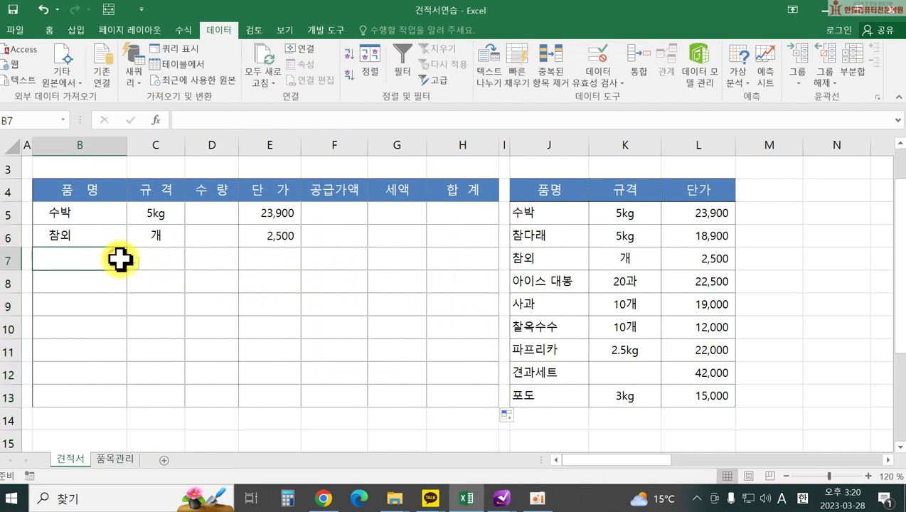
{"action": "left_click", "coordinate": [132, 263]}
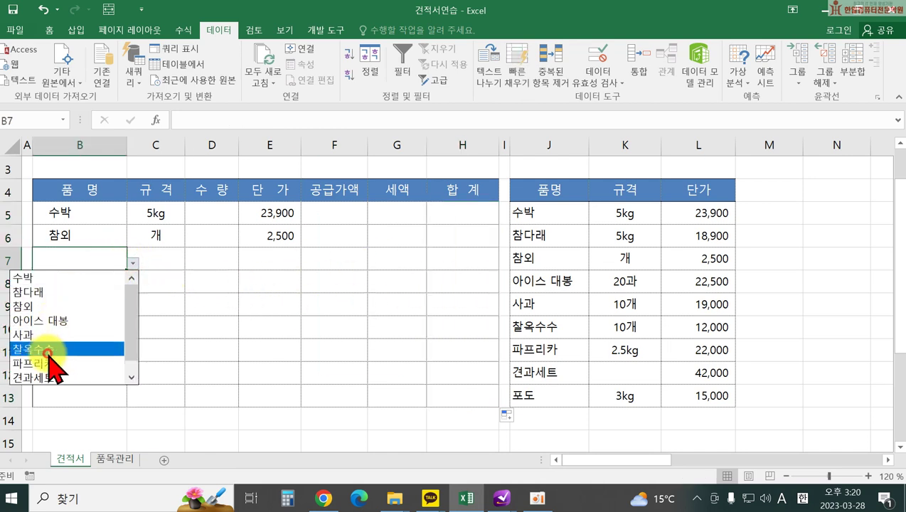
{"action": "left_click", "coordinate": [53, 349]}
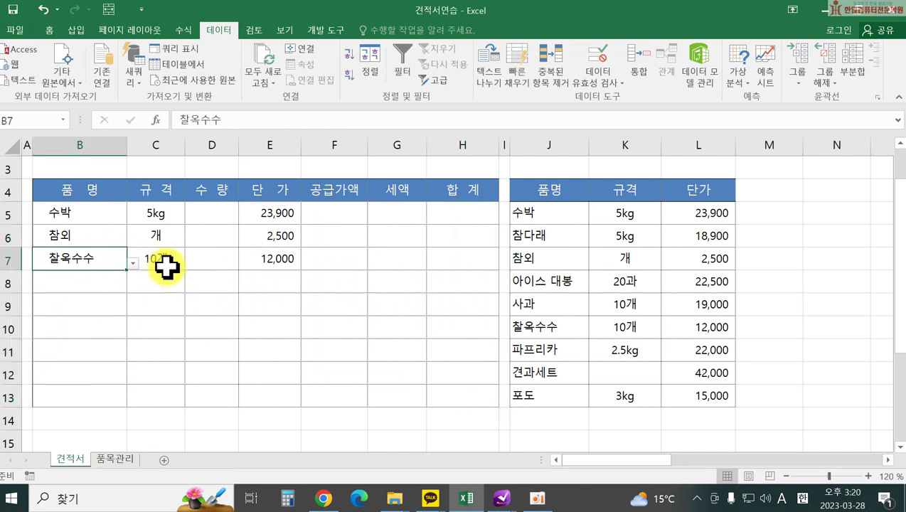
- Enter the 수량 values 10, 50 and 2 in D5 through D7
{"action": "left_click", "coordinate": [208, 215]}
{"action": "type", "text": "10"}
{"action": "key", "text": "Return"}
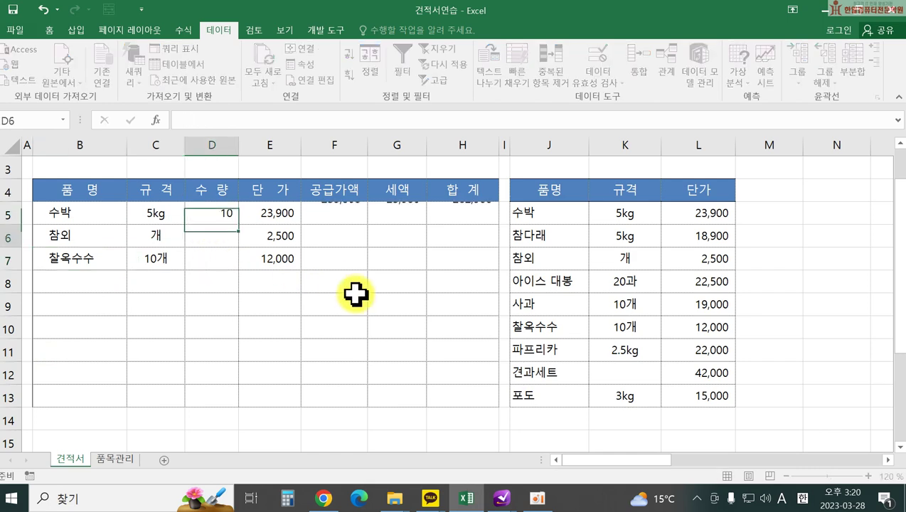
{"action": "type", "text": "50"}
{"action": "key", "text": "Return"}
{"action": "type", "text": "2"}
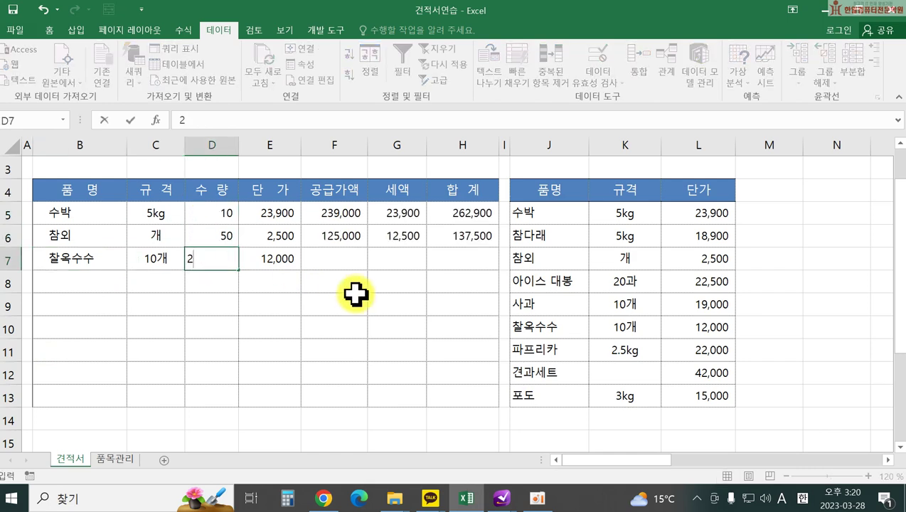
{"action": "key", "text": "Return"}
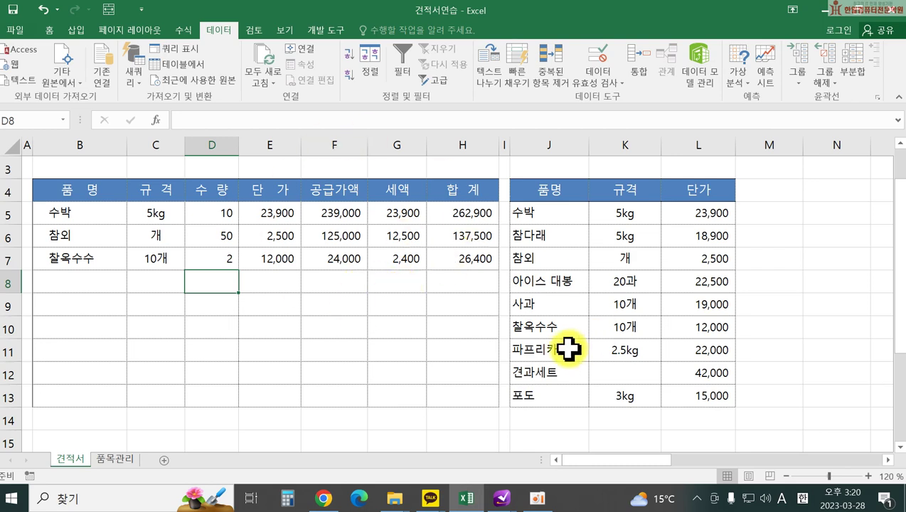
- Choose 파프리카 as the item in B8 and enter 1 as its quantity in D8
{"action": "scroll", "coordinate": [427, 345], "scroll_direction": "up", "scroll_amount": 1}
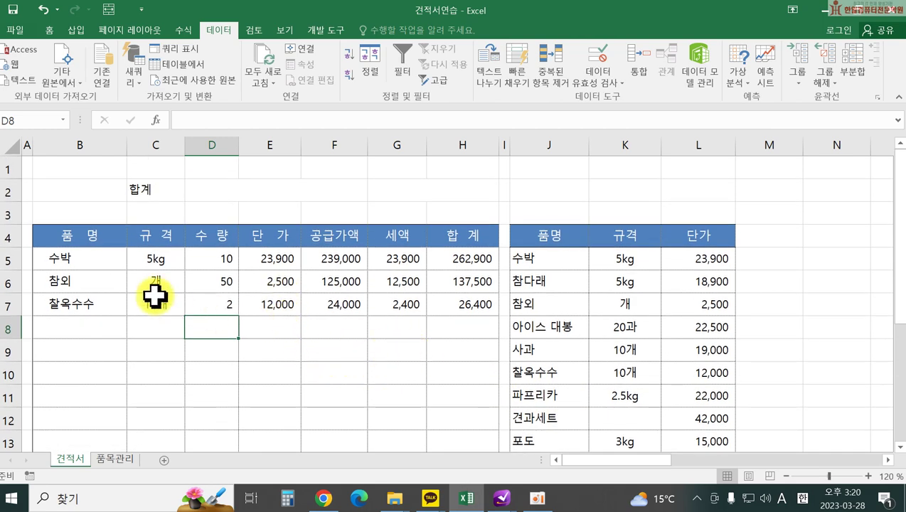
{"action": "left_click", "coordinate": [76, 332]}
{"action": "left_click", "coordinate": [132, 333]}
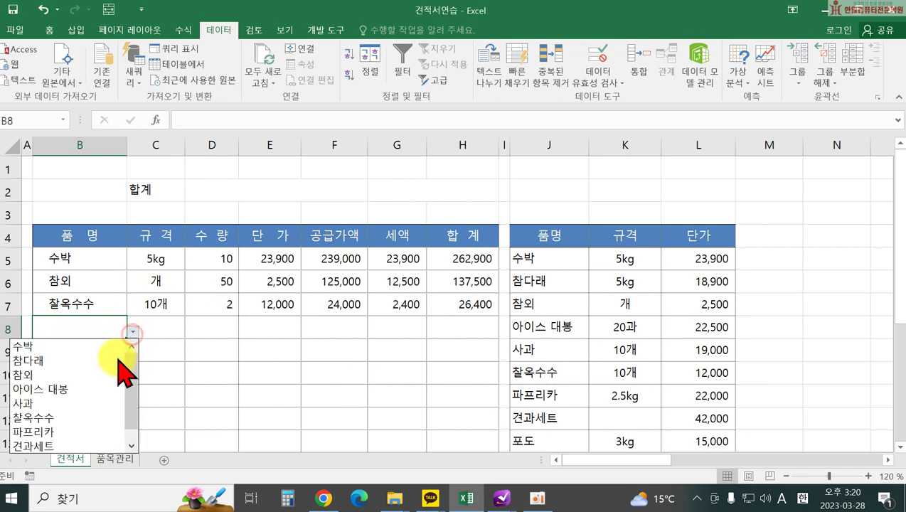
{"action": "left_click", "coordinate": [82, 428]}
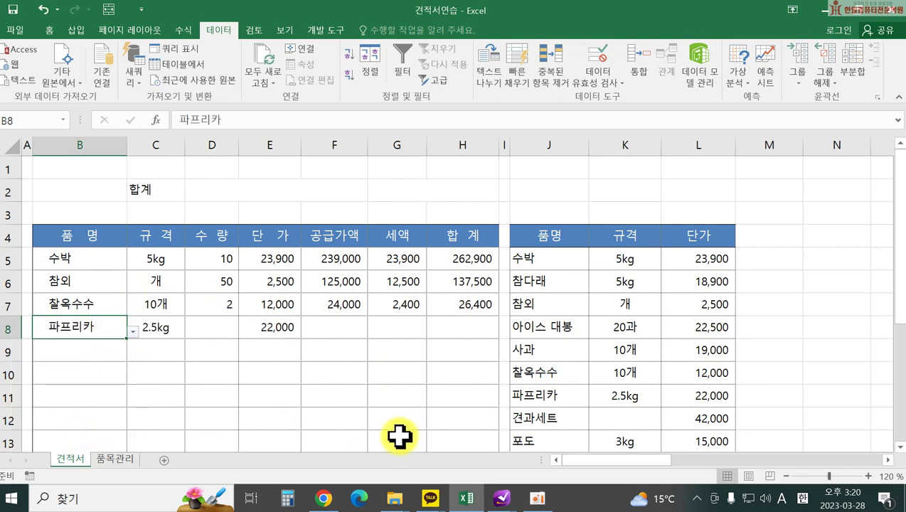
{"action": "left_click", "coordinate": [222, 332]}
{"action": "type", "text": "1"}
{"action": "key", "text": "Return"}
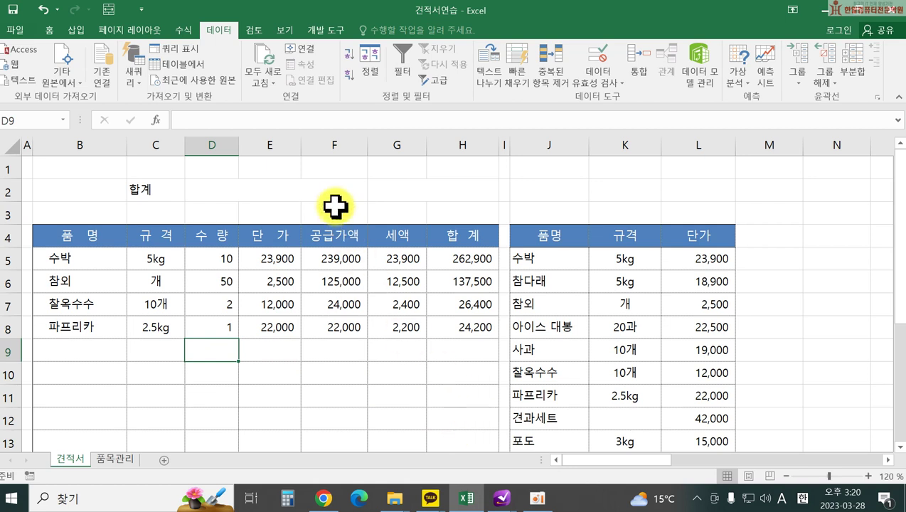
- Insert an AutoSum formula =SUM(H5:H13) in the merged cell D2 beside 합계
{"action": "left_click", "coordinate": [295, 193]}
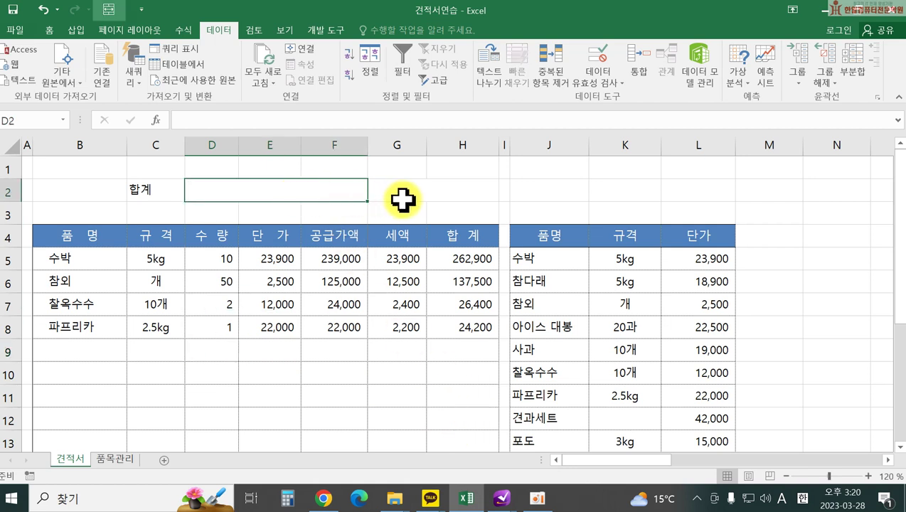
{"action": "scroll", "coordinate": [484, 311], "scroll_direction": "down", "scroll_amount": 1}
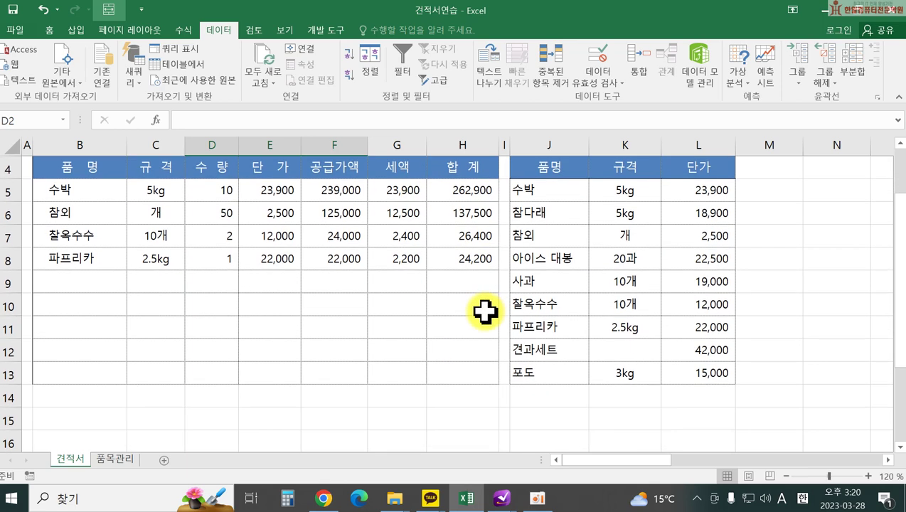
{"action": "scroll", "coordinate": [486, 310], "scroll_direction": "up", "scroll_amount": 1}
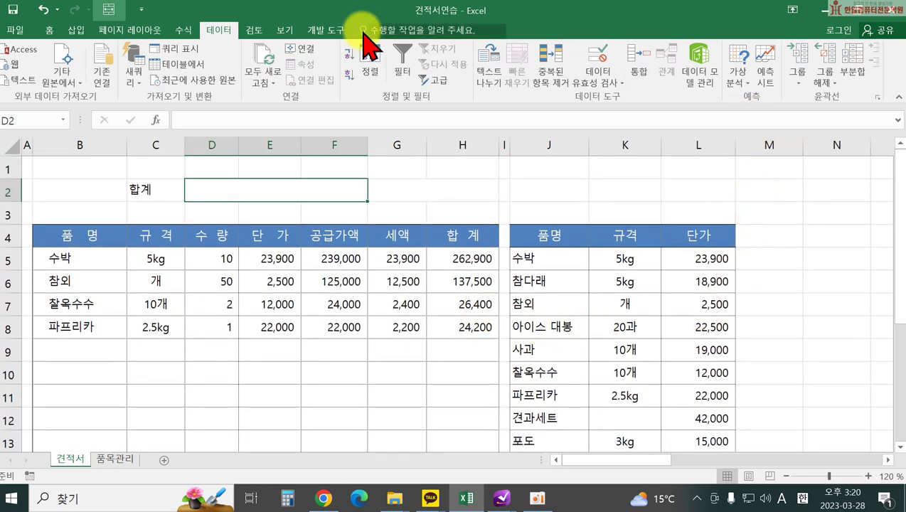
{"action": "left_click", "coordinate": [50, 30]}
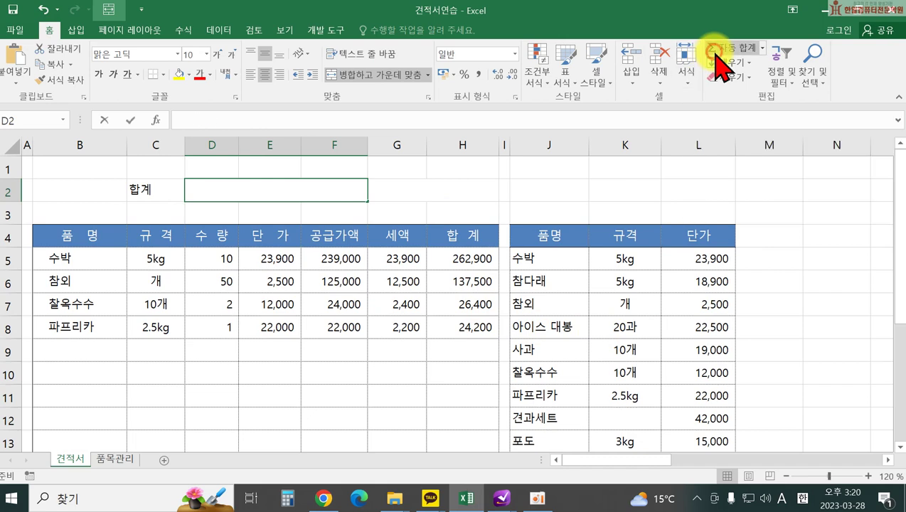
{"action": "left_click", "coordinate": [716, 54]}
{"action": "left_click_drag", "start_coordinate": [477, 260], "coordinate": [481, 400]}
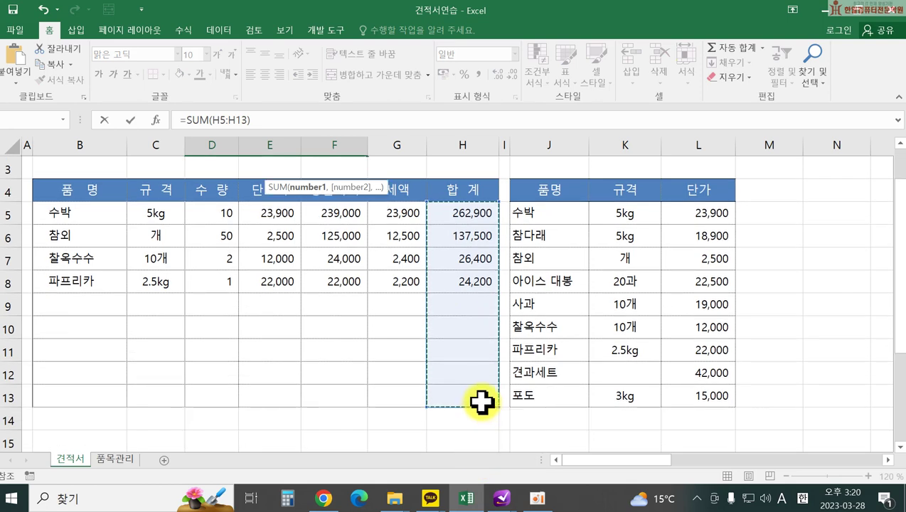
{"action": "key", "text": "Escape"}
{"action": "scroll", "coordinate": [450, 378], "scroll_direction": "up", "scroll_amount": 1}
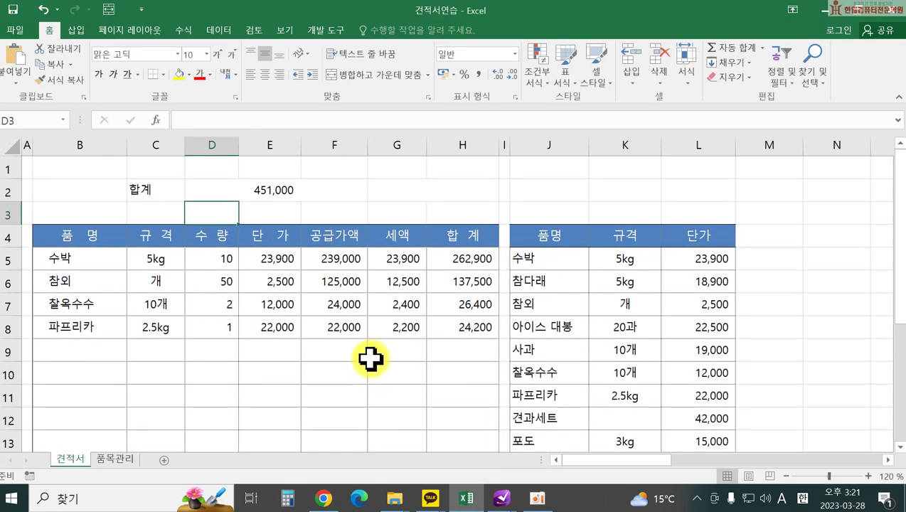
- Open the cell formatting of the D2 total and choose the 기타 number format 숫자(한글)
{"action": "left_click", "coordinate": [261, 191]}
{"action": "right_click", "coordinate": [260, 190]}
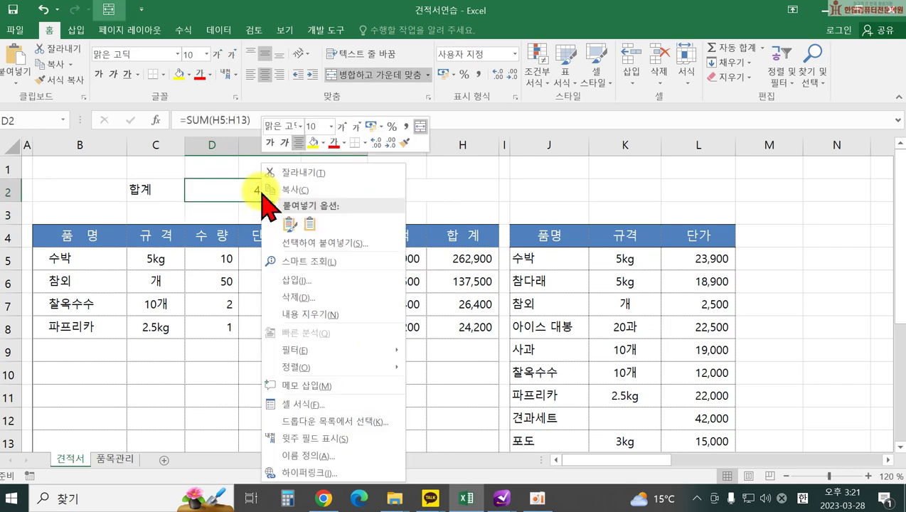
{"action": "left_click", "coordinate": [313, 405]}
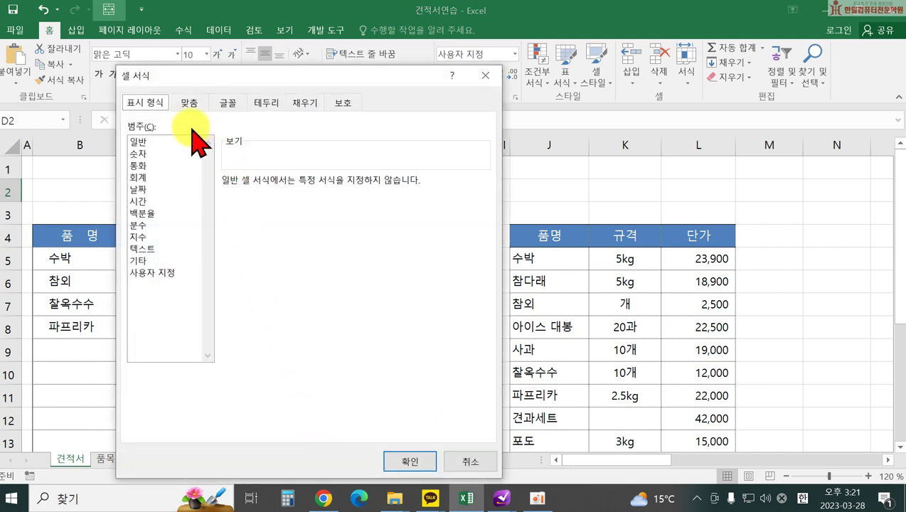
{"action": "left_click", "coordinate": [145, 262]}
{"action": "left_click", "coordinate": [237, 268]}
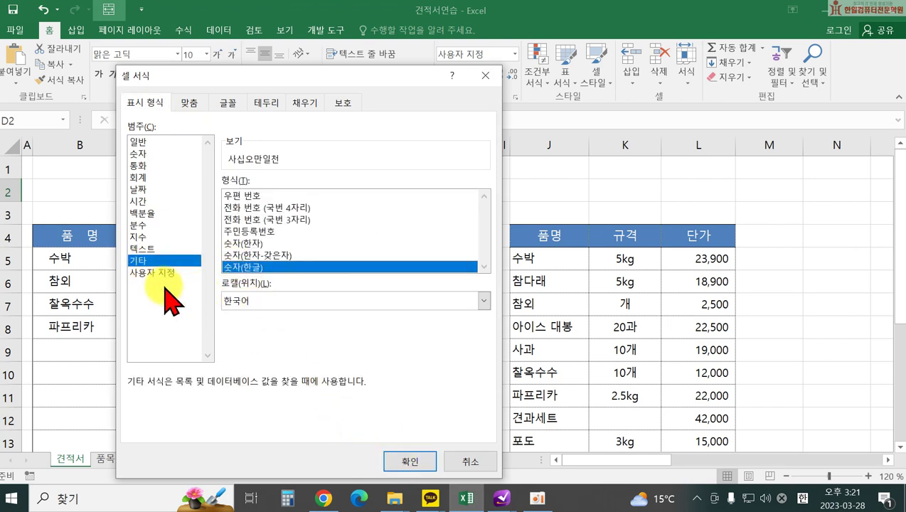
- Switch to the 사용자 지정 category and add 일금 in front of the format code [DBNum4][$-ko-KR]G/표준
{"action": "left_click", "coordinate": [163, 272]}
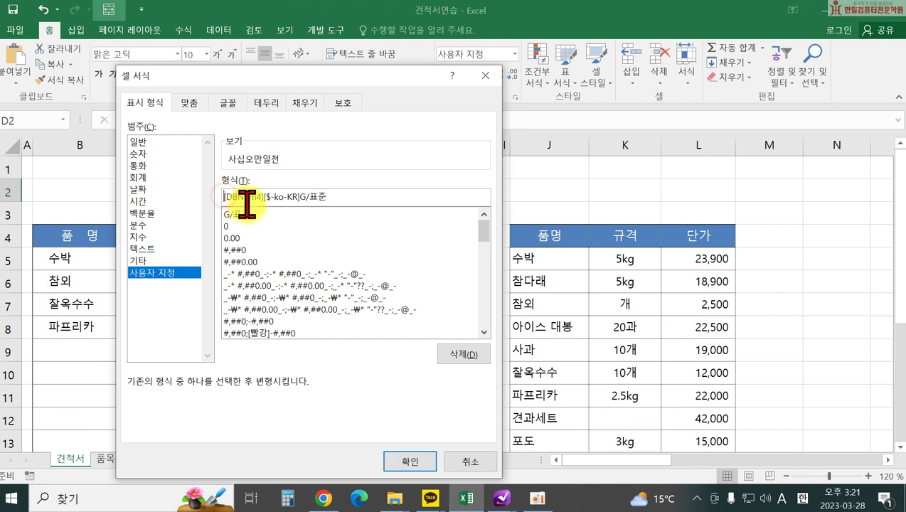
{"action": "type", "text": "ㅇ리"}
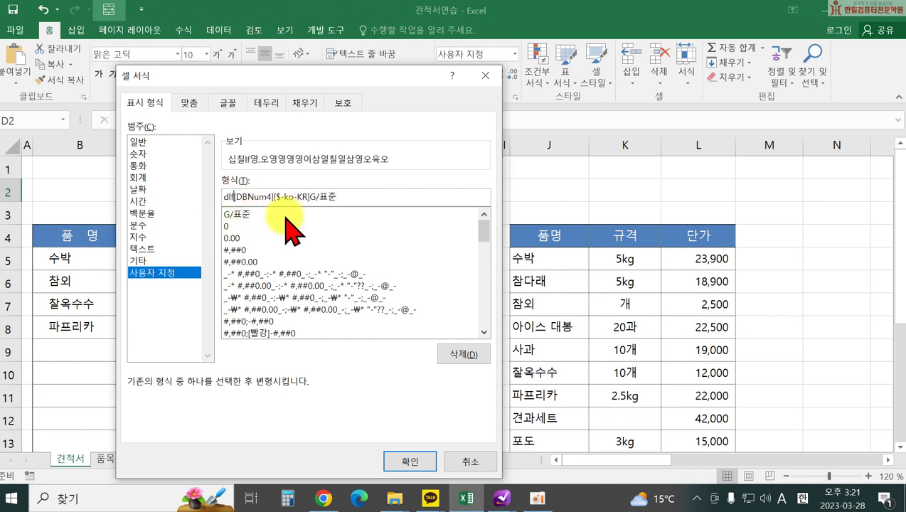
{"action": "type", "text": "ㄱ"}
{"action": "key", "text": "BackSpace"}
{"action": "key", "text": "BackSpace"}
{"action": "key", "text": "BackSpace"}
{"action": "key", "text": "BackSpace"}
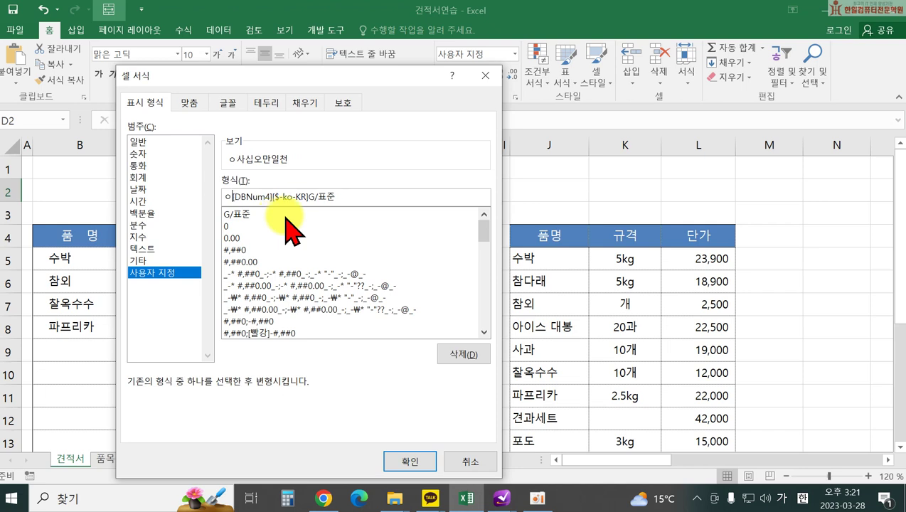
{"action": "type", "text": "ㅣㄹ그"}
{"action": "key", "text": "BackSpace"}
{"action": "key", "text": "BackSpace"}
{"action": "key", "text": "BackSpace"}
{"action": "key", "text": "BackSpace"}
{"action": "type", "text": "ㅇㅣㄹㄱㅡㅁ"}
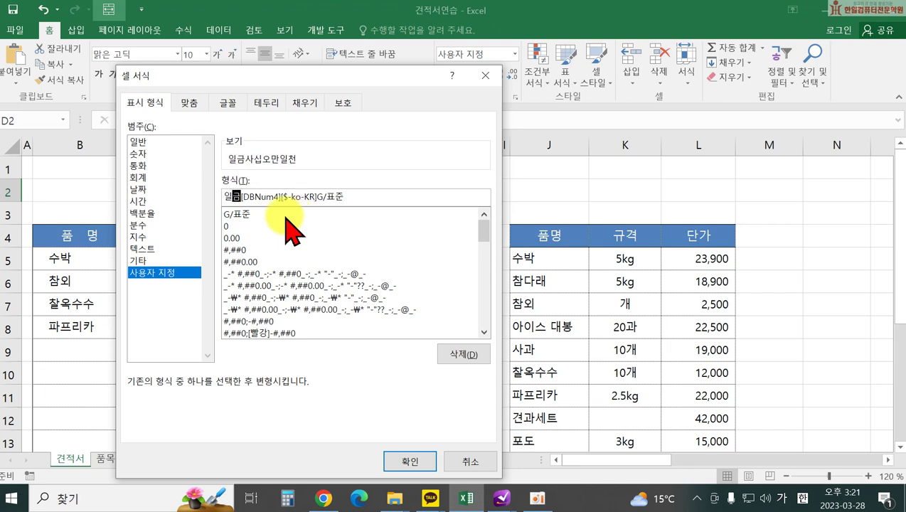
- Append 원정 to the end of the custom format code and apply the format to D2
{"action": "left_click", "coordinate": [357, 194]}
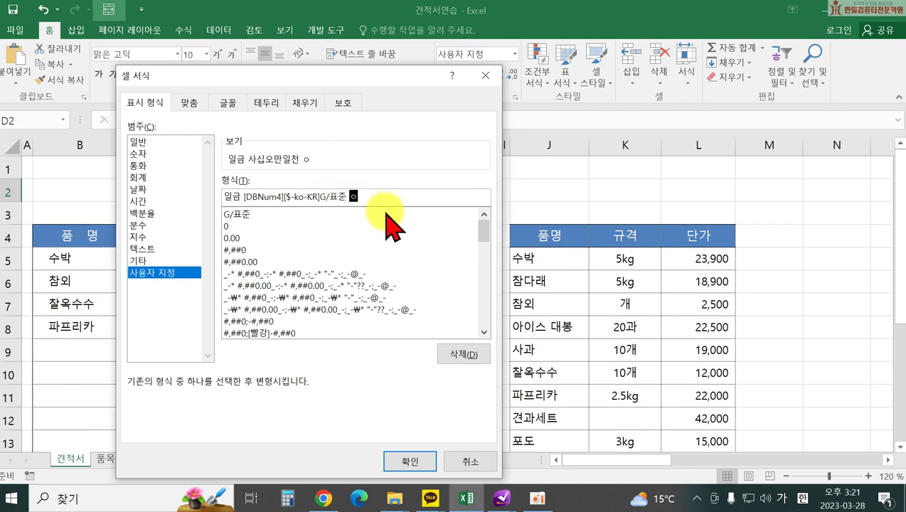
{"action": "type", "text": "ㅇㅝㄴㅈㅓㅇ"}
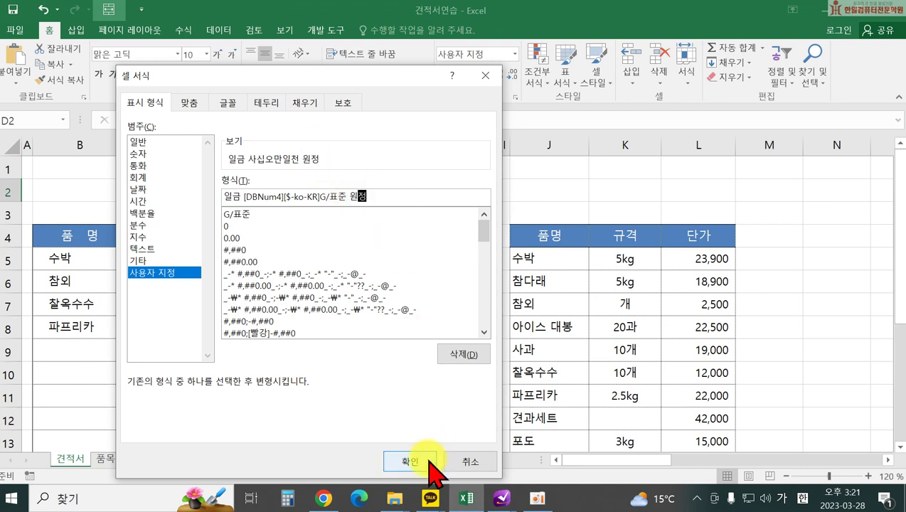
{"action": "left_click", "coordinate": [414, 461]}
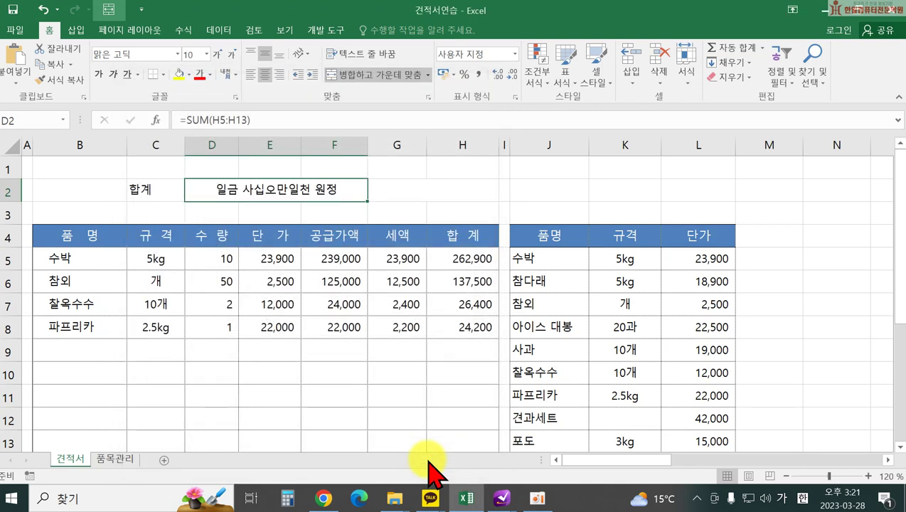
- Set the 찰옥수수 quantity in D7 to 20
{"action": "left_click", "coordinate": [223, 307]}
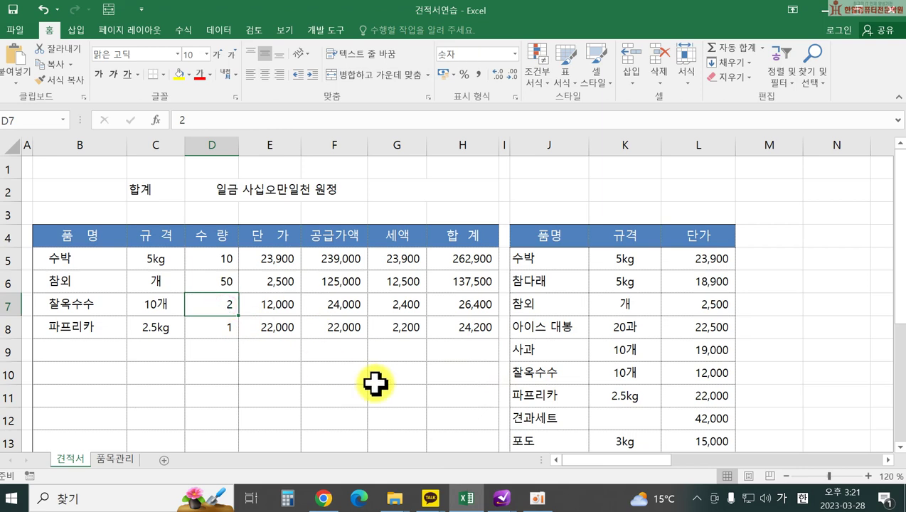
{"action": "type", "text": "20"}
{"action": "key", "text": "Return"}
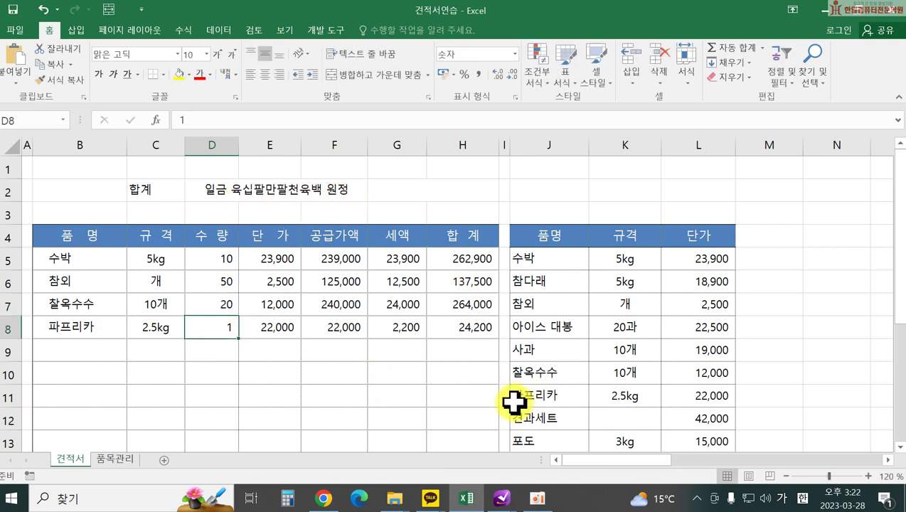
- Choose 파프리카 as the item in B9 and enter a quantity of 5 in D9
{"action": "left_click", "coordinate": [109, 368]}
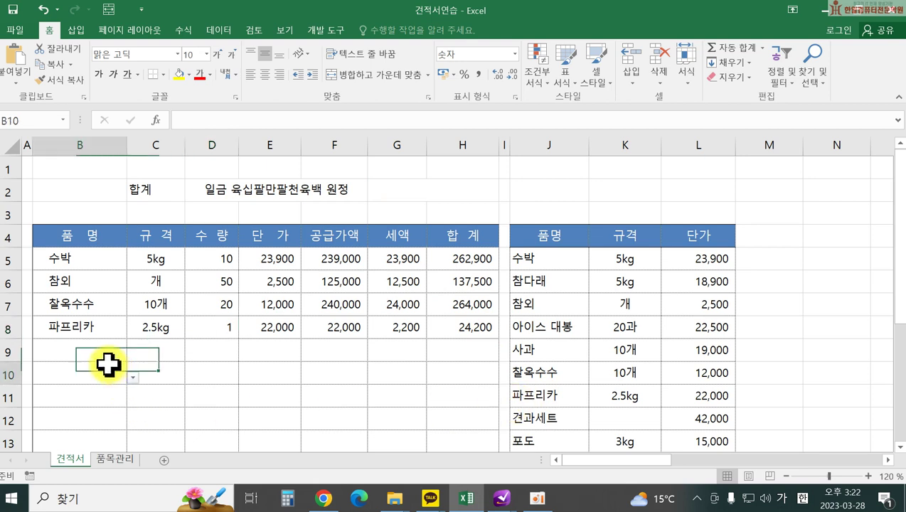
{"action": "left_click", "coordinate": [109, 354]}
{"action": "left_click", "coordinate": [133, 355]}
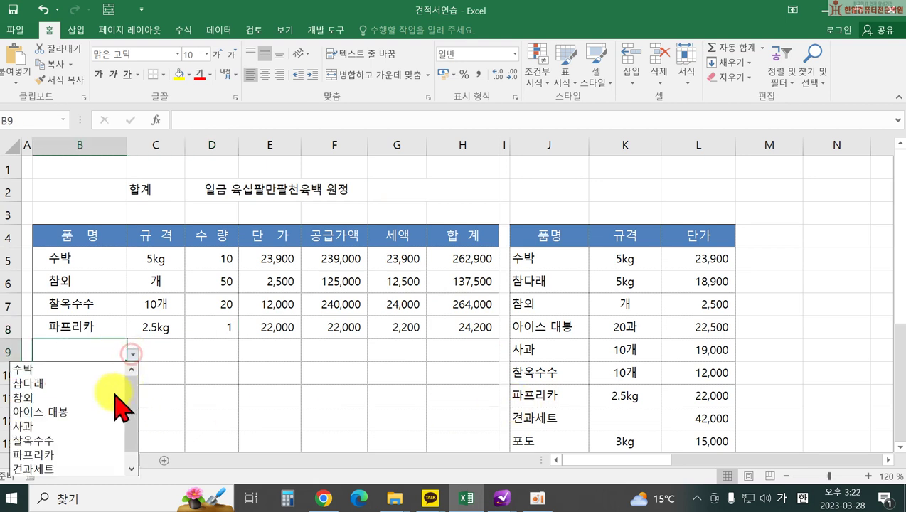
{"action": "left_click", "coordinate": [82, 453]}
{"action": "left_click", "coordinate": [226, 350]}
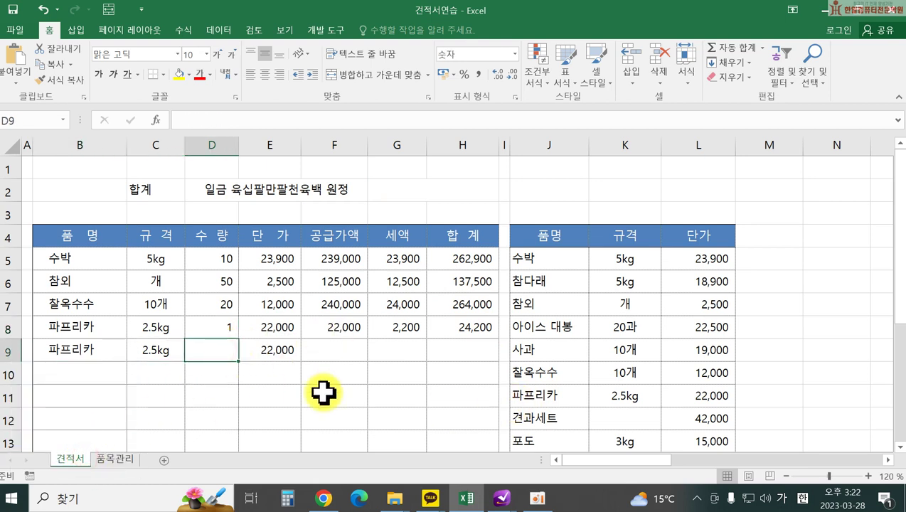
{"action": "type", "text": "5"}
{"action": "key", "text": "Return"}
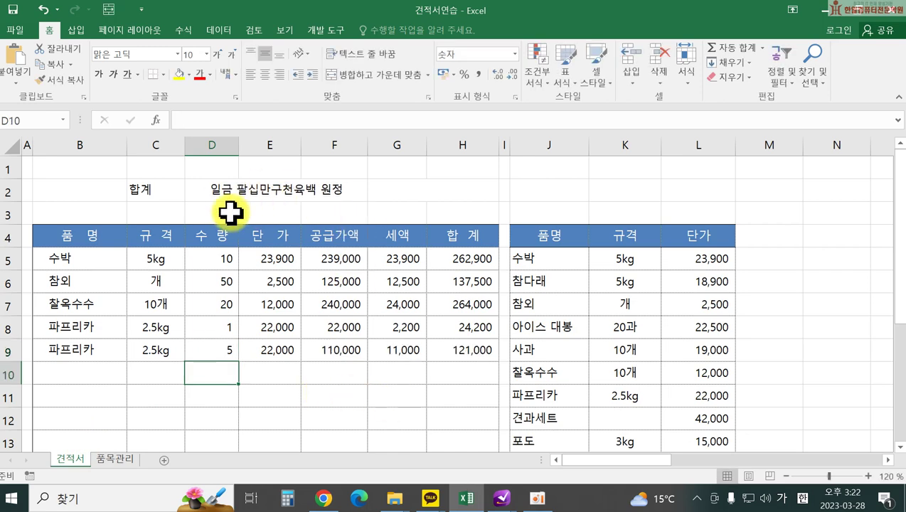
- Enter the formula =D2 in the merged cell G2 beside the Korean-word total
{"action": "left_click", "coordinate": [413, 192]}
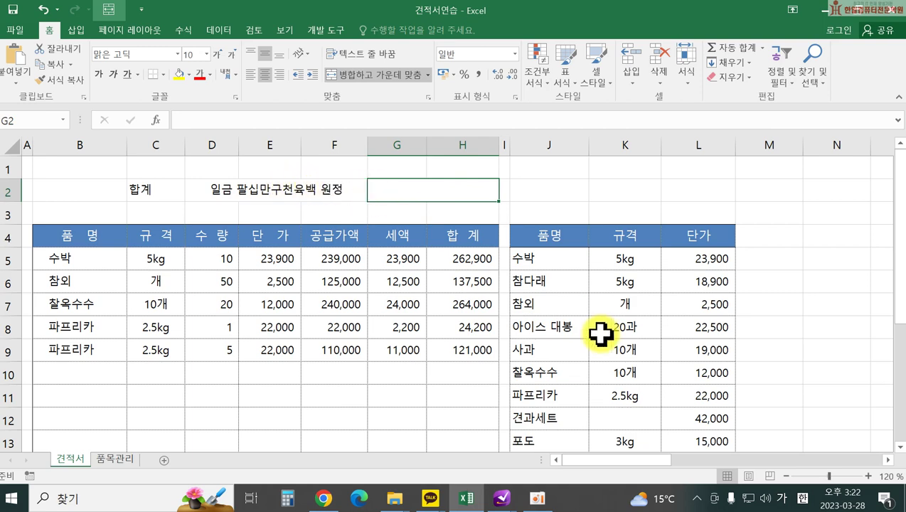
{"action": "type", "text": "="}
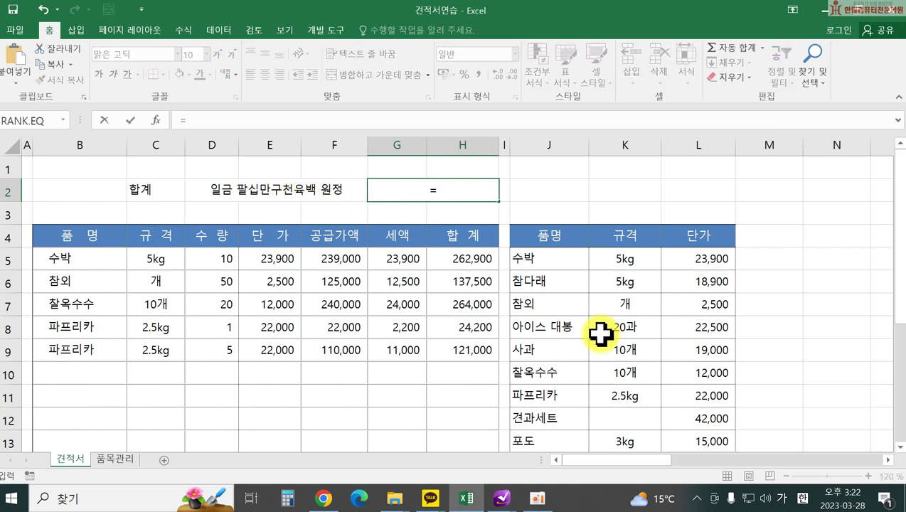
{"action": "left_click", "coordinate": [293, 196]}
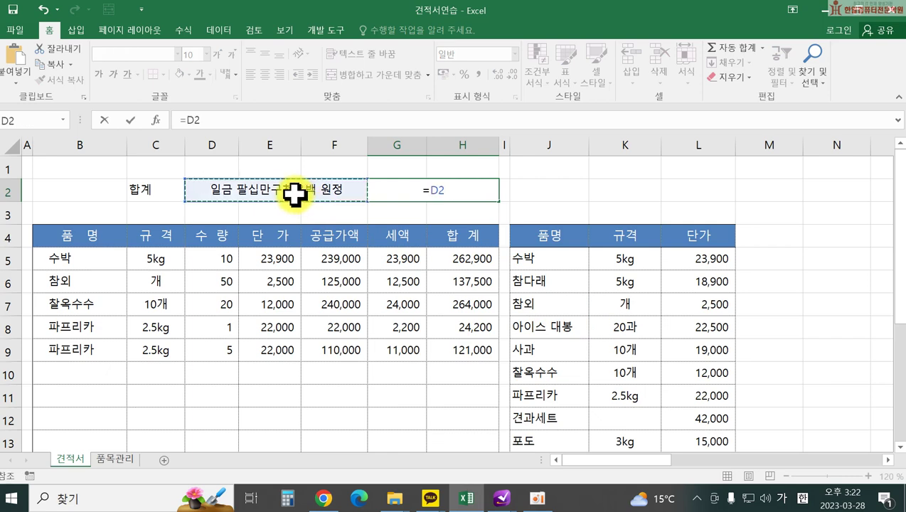
{"action": "key", "text": "Return"}
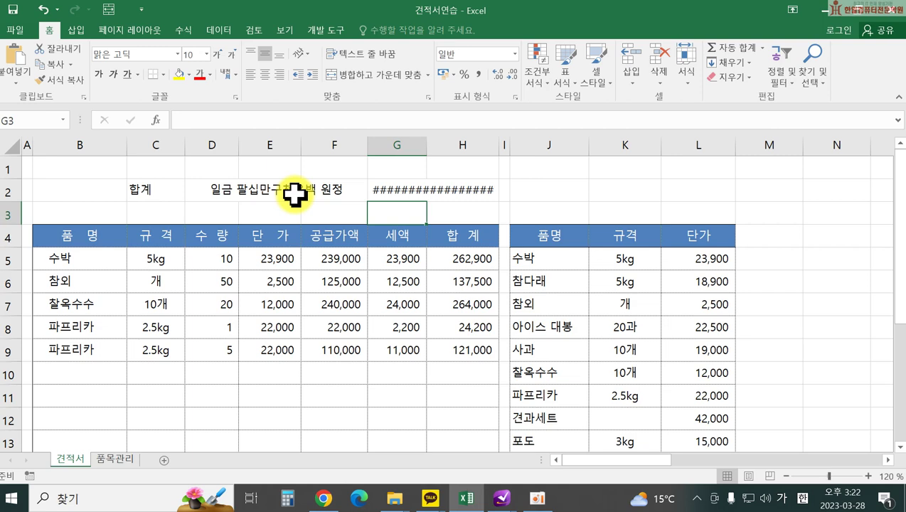
- Apply the 사용자 지정 number format (₩ #,##0 ) to G2, based on the #,##0 code
{"action": "left_click", "coordinate": [398, 189]}
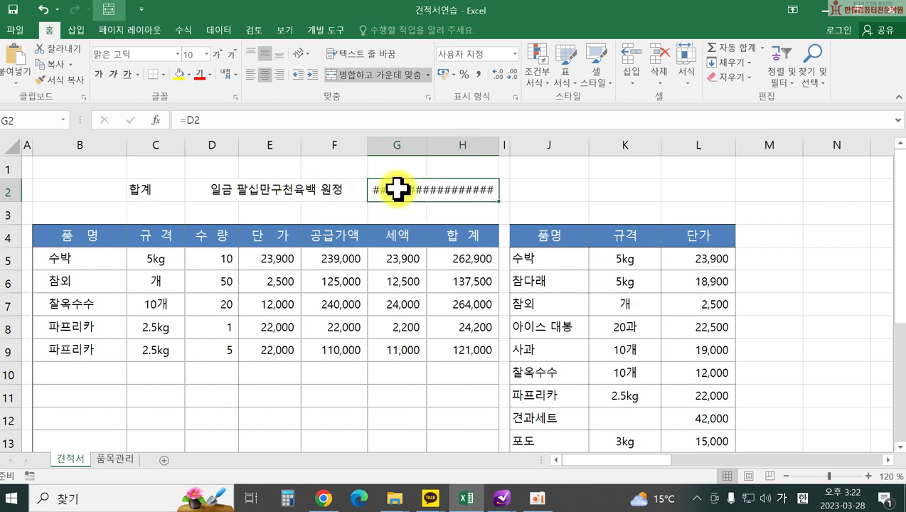
{"action": "right_click", "coordinate": [398, 190]}
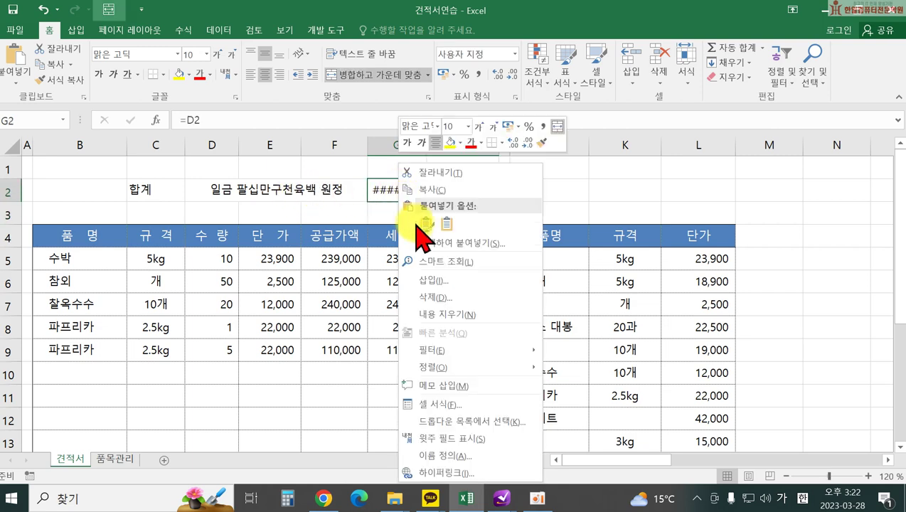
{"action": "left_click", "coordinate": [437, 404]}
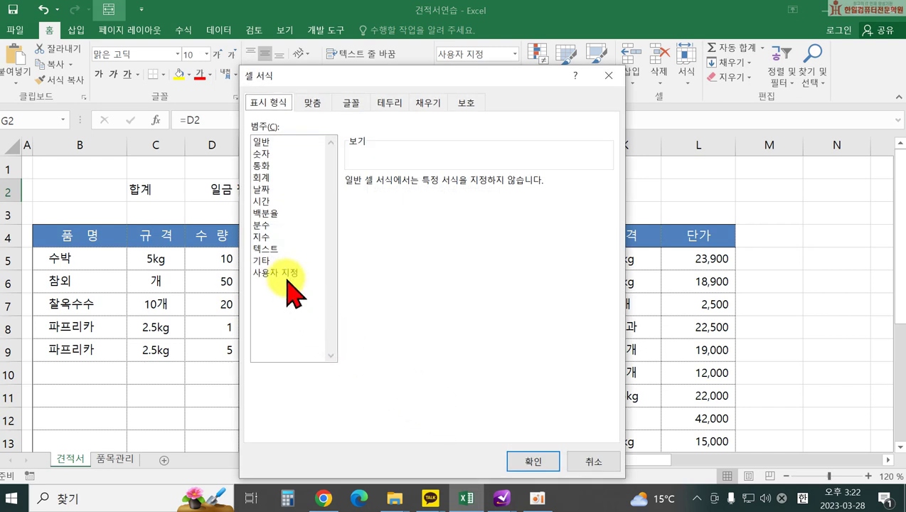
{"action": "left_click", "coordinate": [284, 272]}
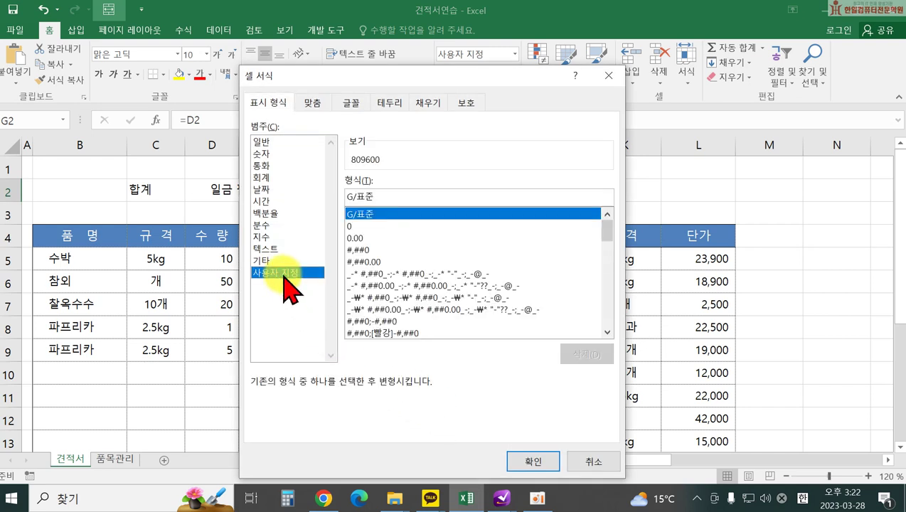
{"action": "left_click", "coordinate": [354, 250]}
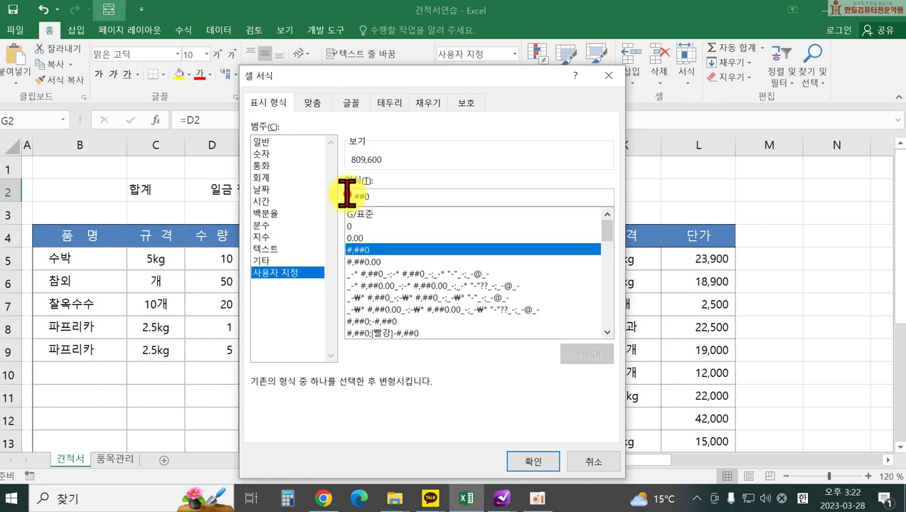
{"action": "type", "text": "(₩"}
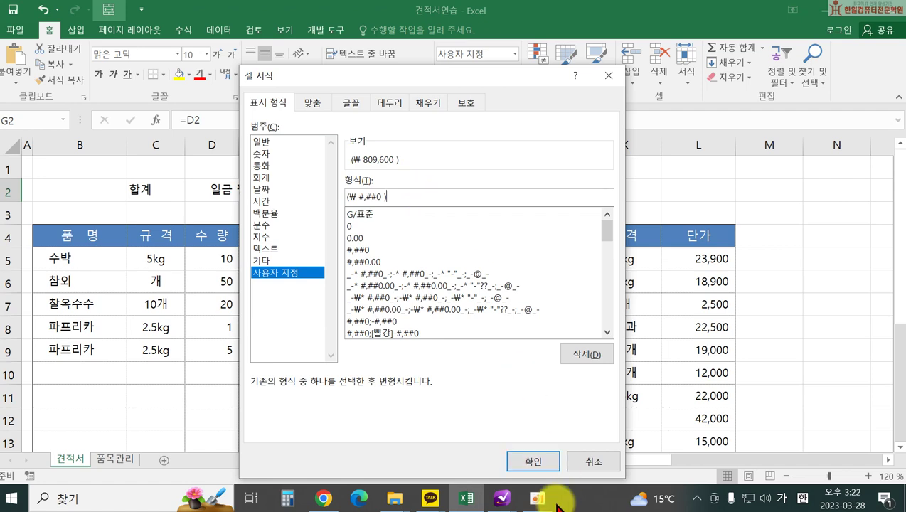
{"action": "left_click", "coordinate": [534, 463]}
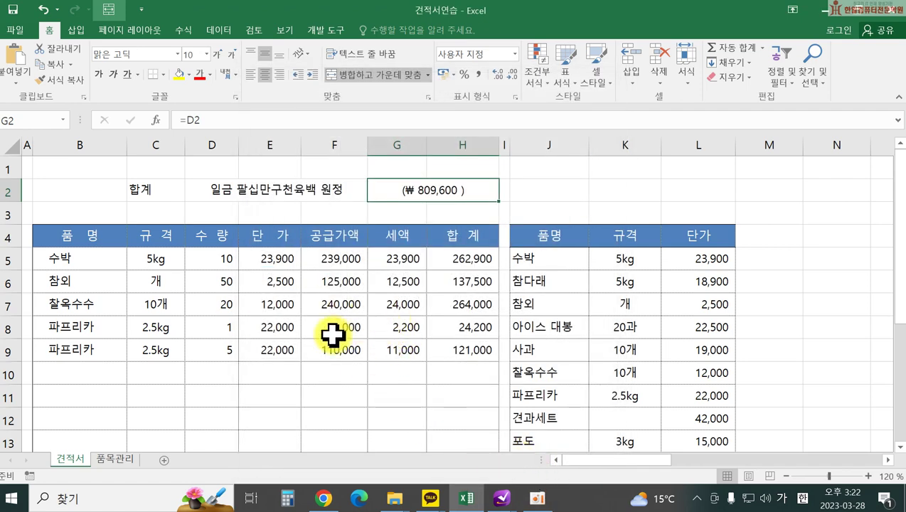
- Choose 견과세트 as the item in B10 and check its specification cell C10
{"action": "left_click", "coordinate": [93, 375]}
{"action": "left_click", "coordinate": [130, 376]}
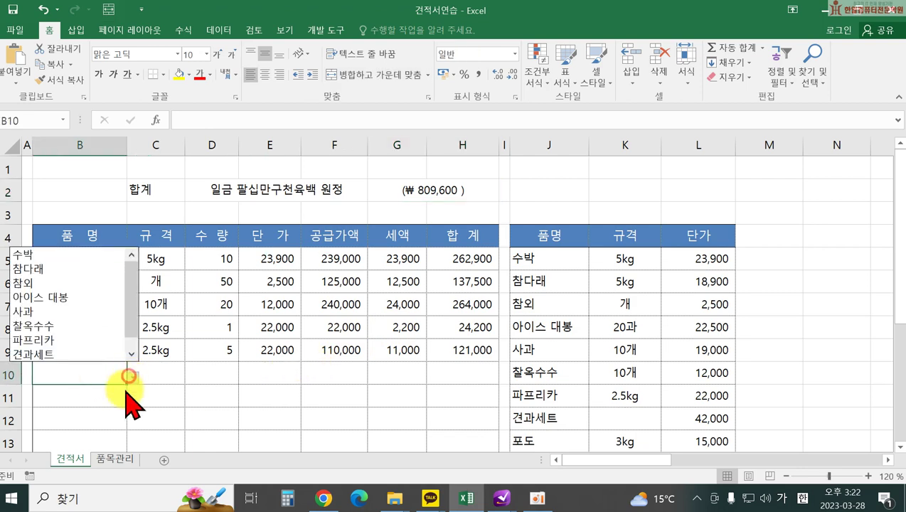
{"action": "left_click", "coordinate": [11, 353]}
{"action": "left_click", "coordinate": [152, 376]}
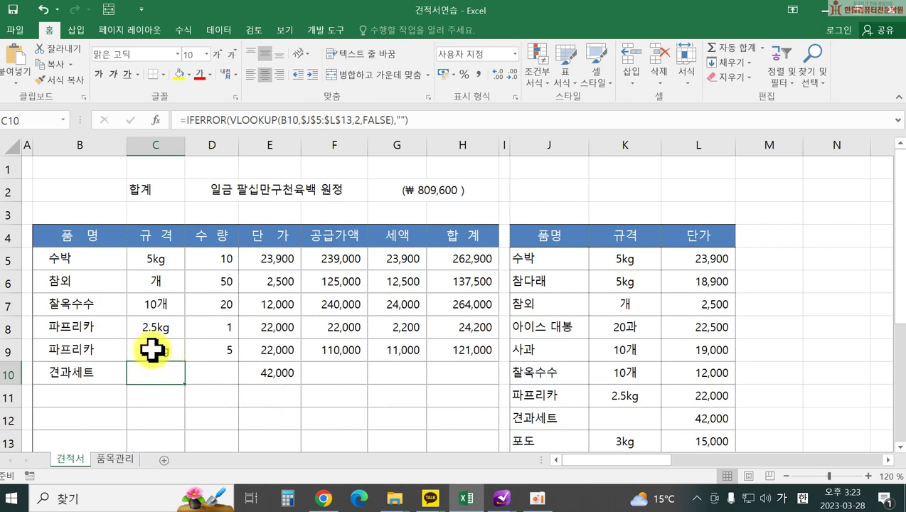
- Change the item in B10 to 찰옥수수 and enter a quantity of 5 in D10
{"action": "left_click", "coordinate": [122, 371]}
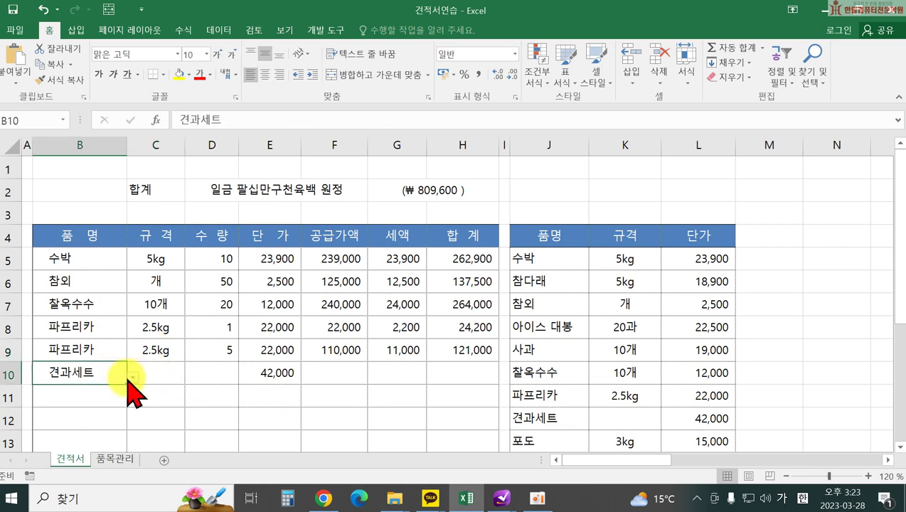
{"action": "left_click", "coordinate": [131, 377]}
{"action": "left_click", "coordinate": [23, 307]}
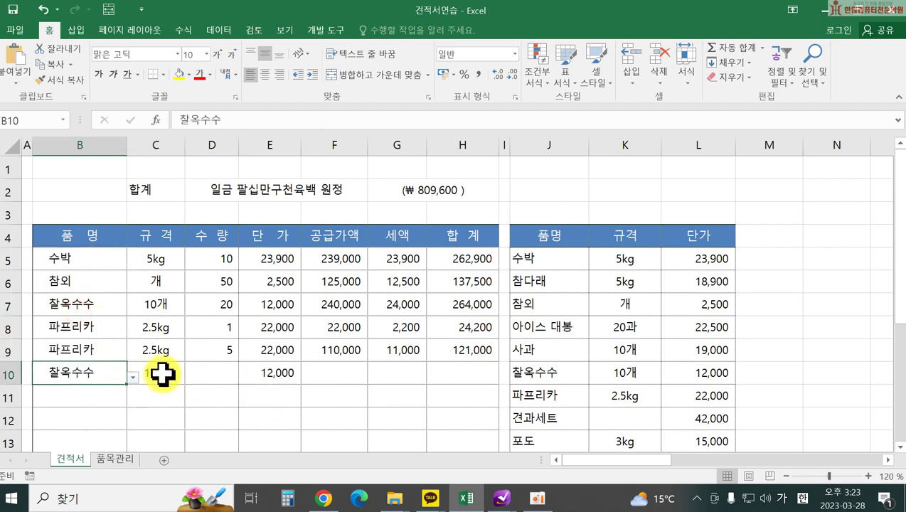
{"action": "left_click", "coordinate": [223, 390]}
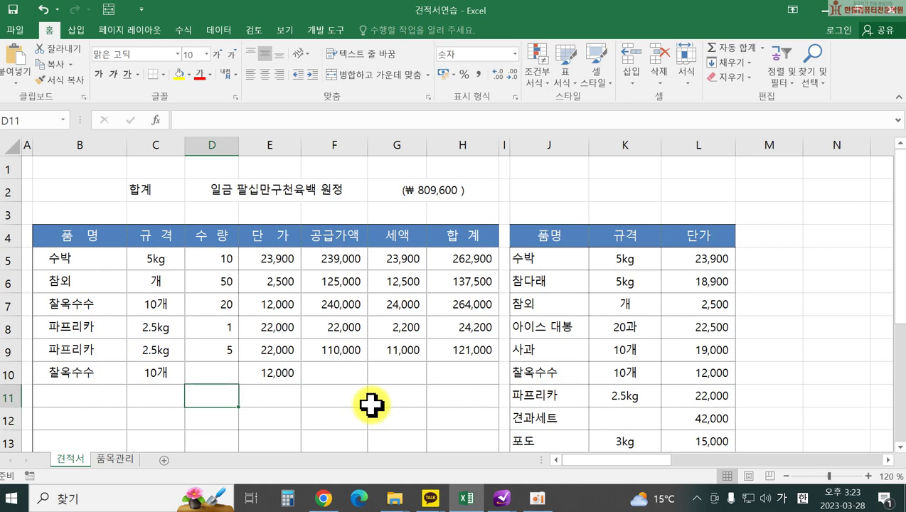
{"action": "key", "text": "Up"}
{"action": "type", "text": "5"}
{"action": "key", "text": "Return"}
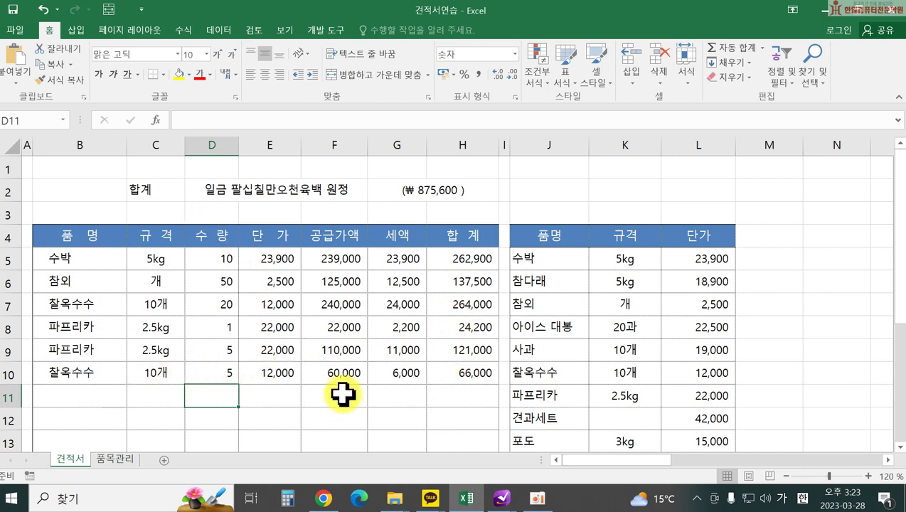
{"action": "scroll", "coordinate": [383, 417], "scroll_direction": "down", "scroll_amount": 2}
{"action": "scroll", "coordinate": [383, 418], "scroll_direction": "up", "scroll_amount": 2}
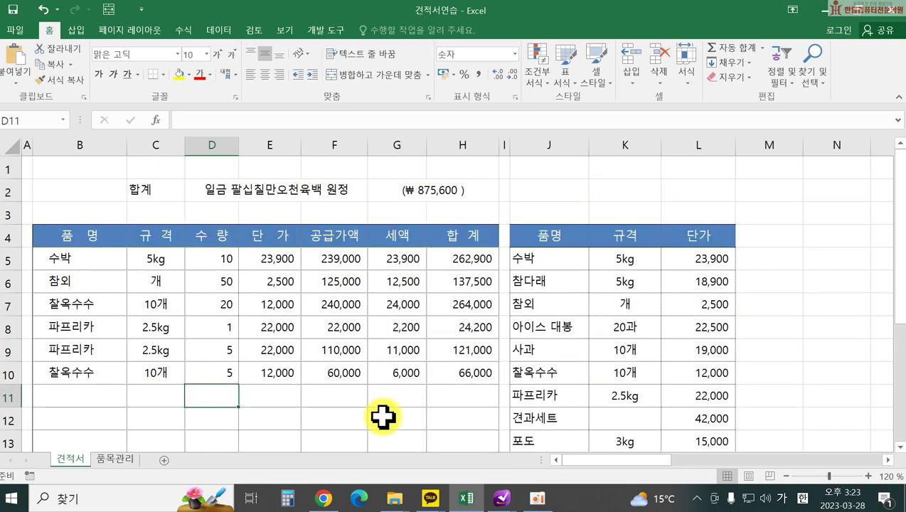